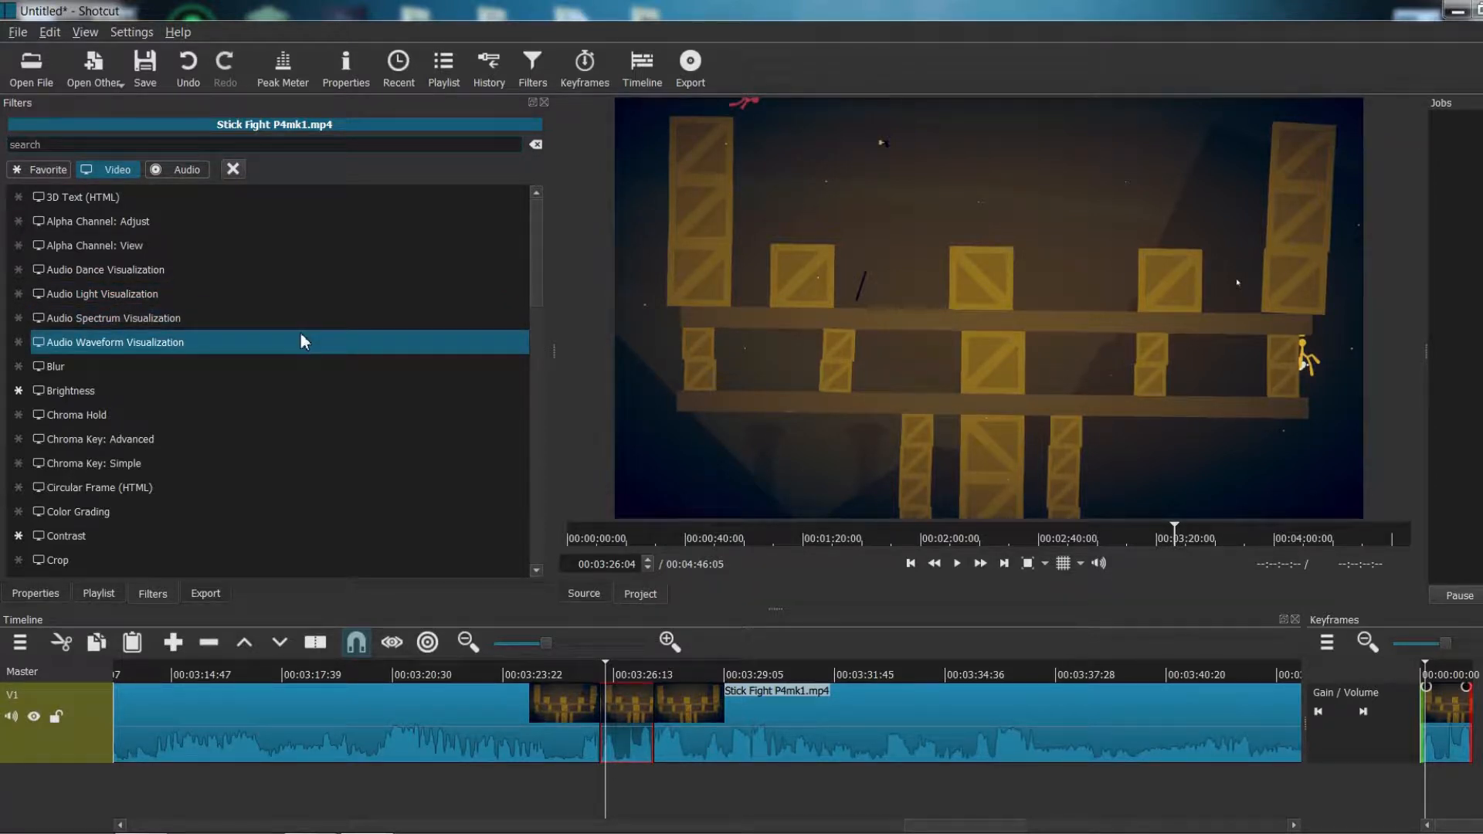
- Try the Blur filter on the selected clip with a width of 25 px, and remove the filter
left_click(190, 365)
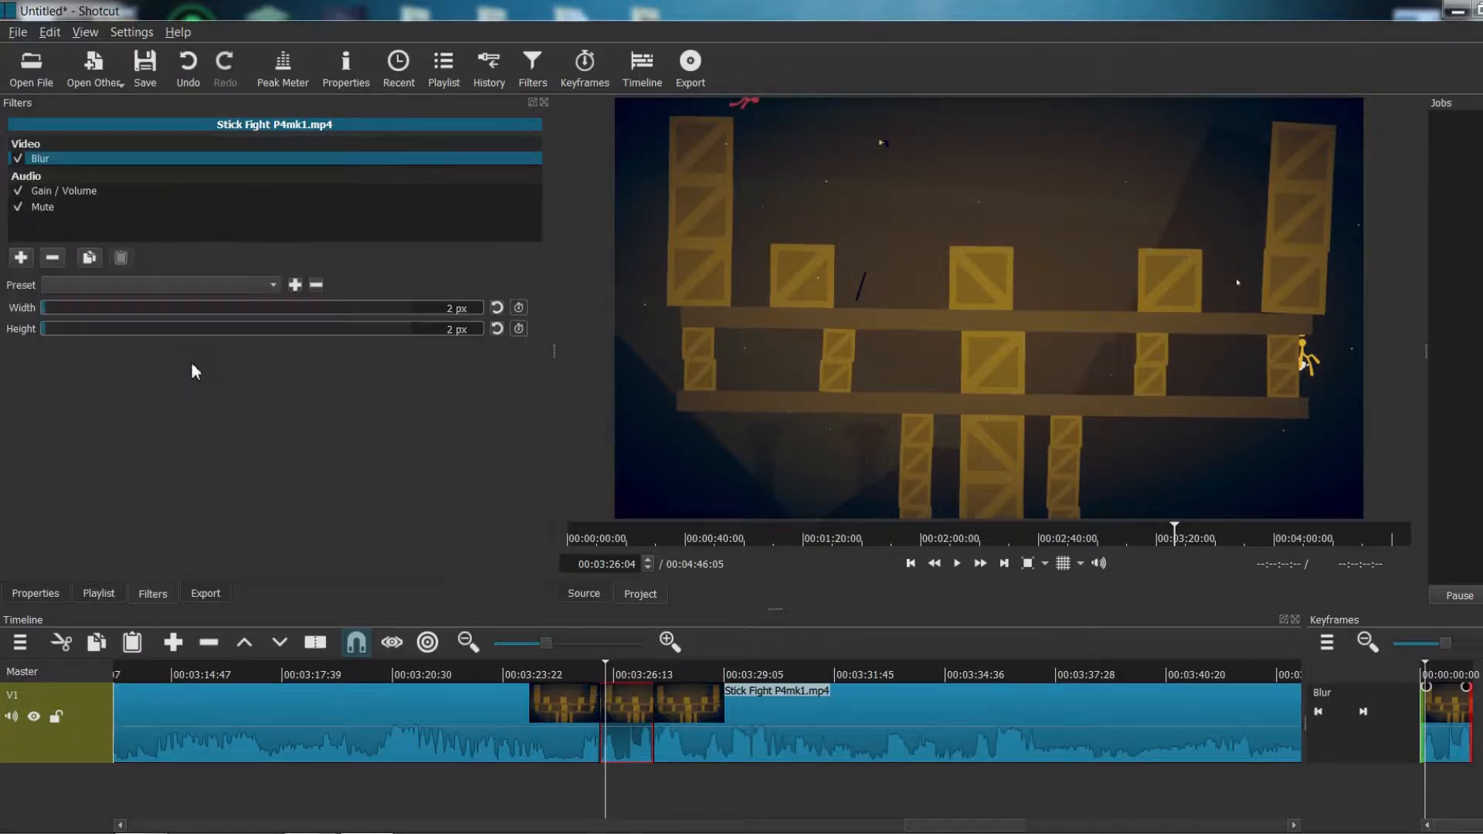
left_click(638, 674)
left_click_drag(92, 309, 131, 308)
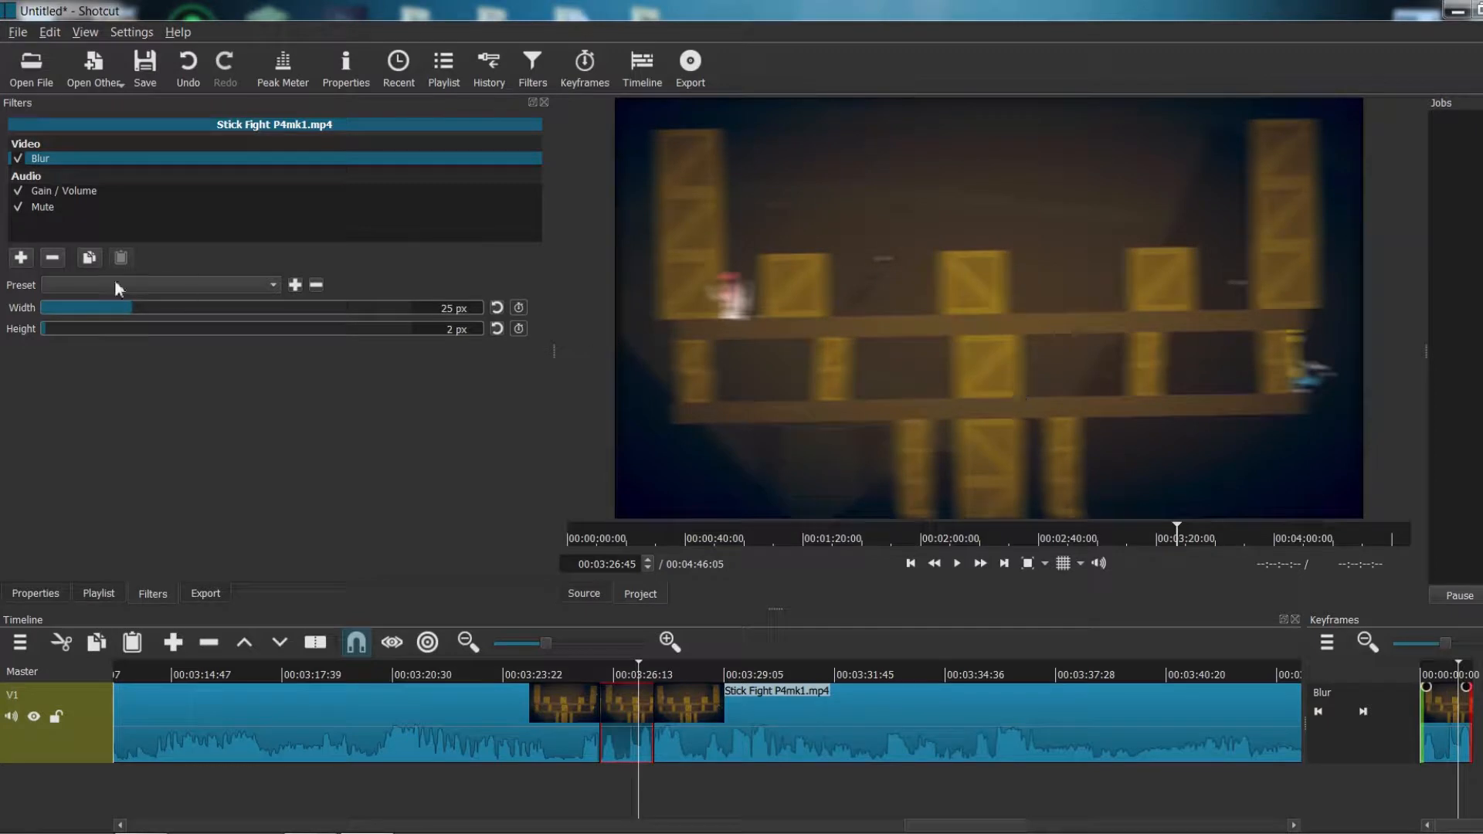
left_click(54, 257)
- Try the Color Grading filter on the clip, shifting the shadows and midtones colours, and remove the filter
left_click(21, 257)
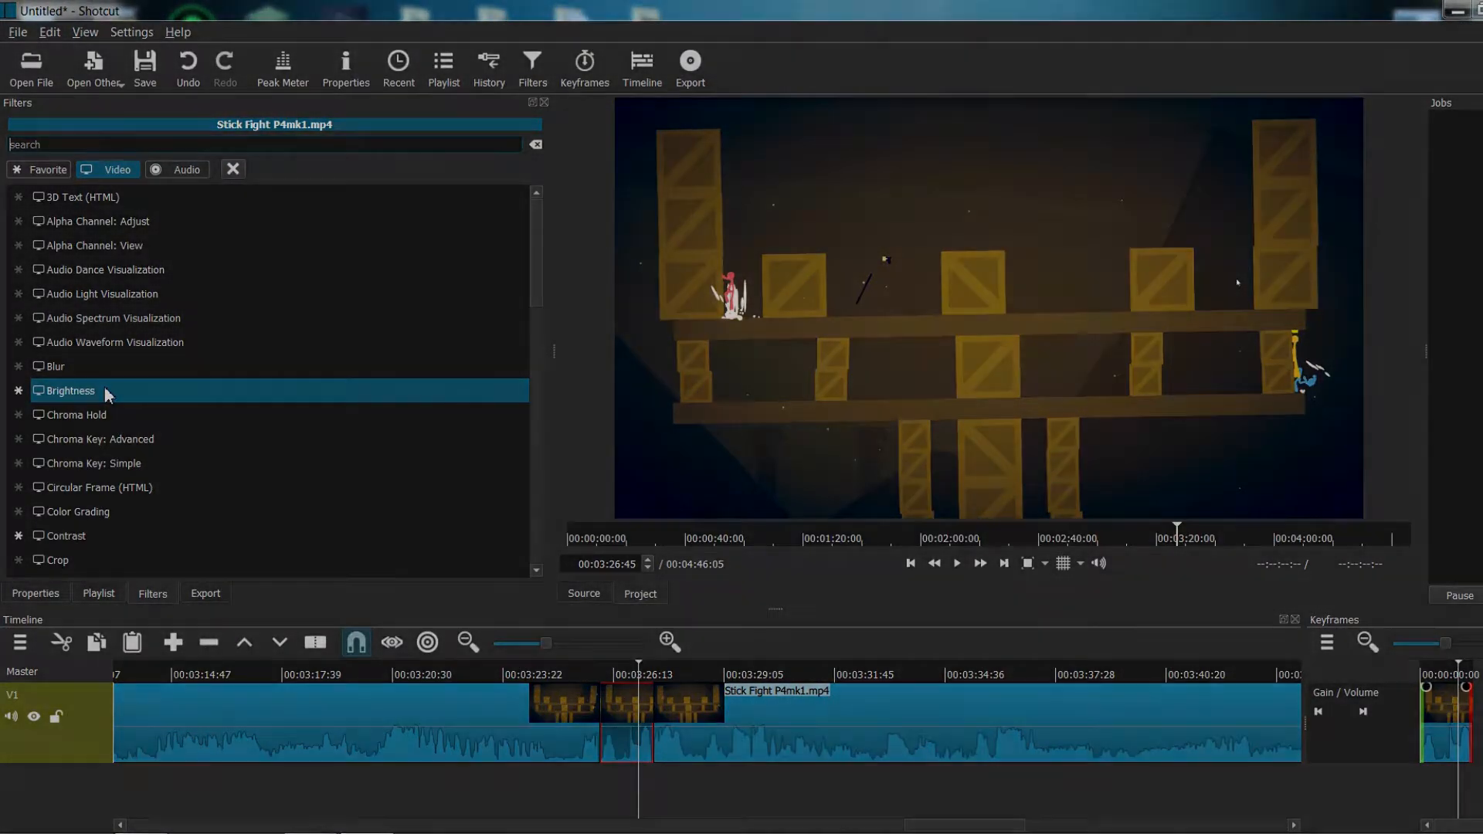
left_click(78, 511)
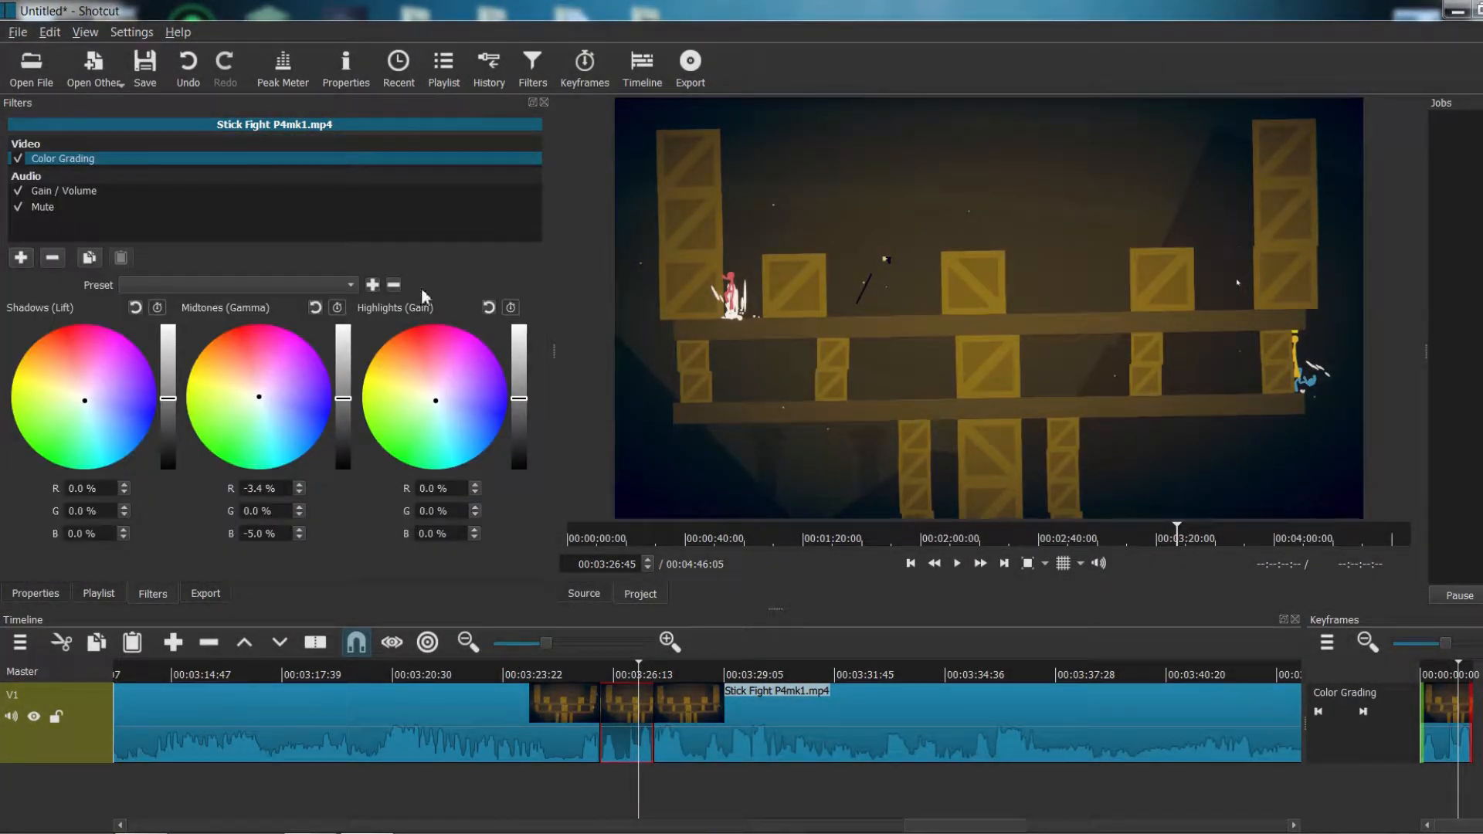
left_click_drag(74, 352, 80, 396)
mouse_move(278, 373)
left_mouse_down()
mouse_move(266, 359)
mouse_move(224, 438)
mouse_move(266, 394)
left_mouse_up()
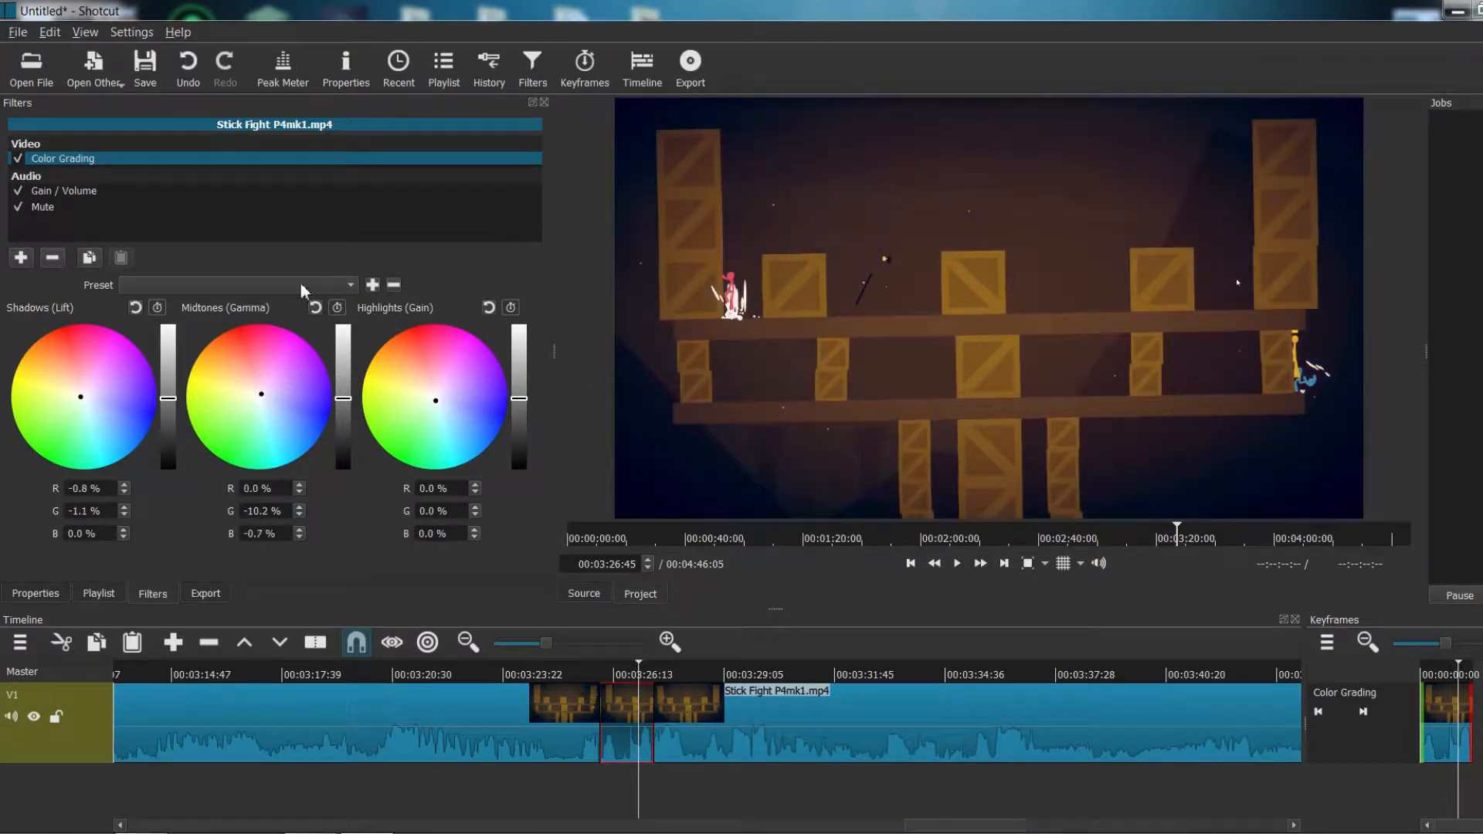
left_click(53, 257)
- Try the Crop filter on the clip, cropping the top edge by 124 px and adjusting the right edge
left_click(21, 257)
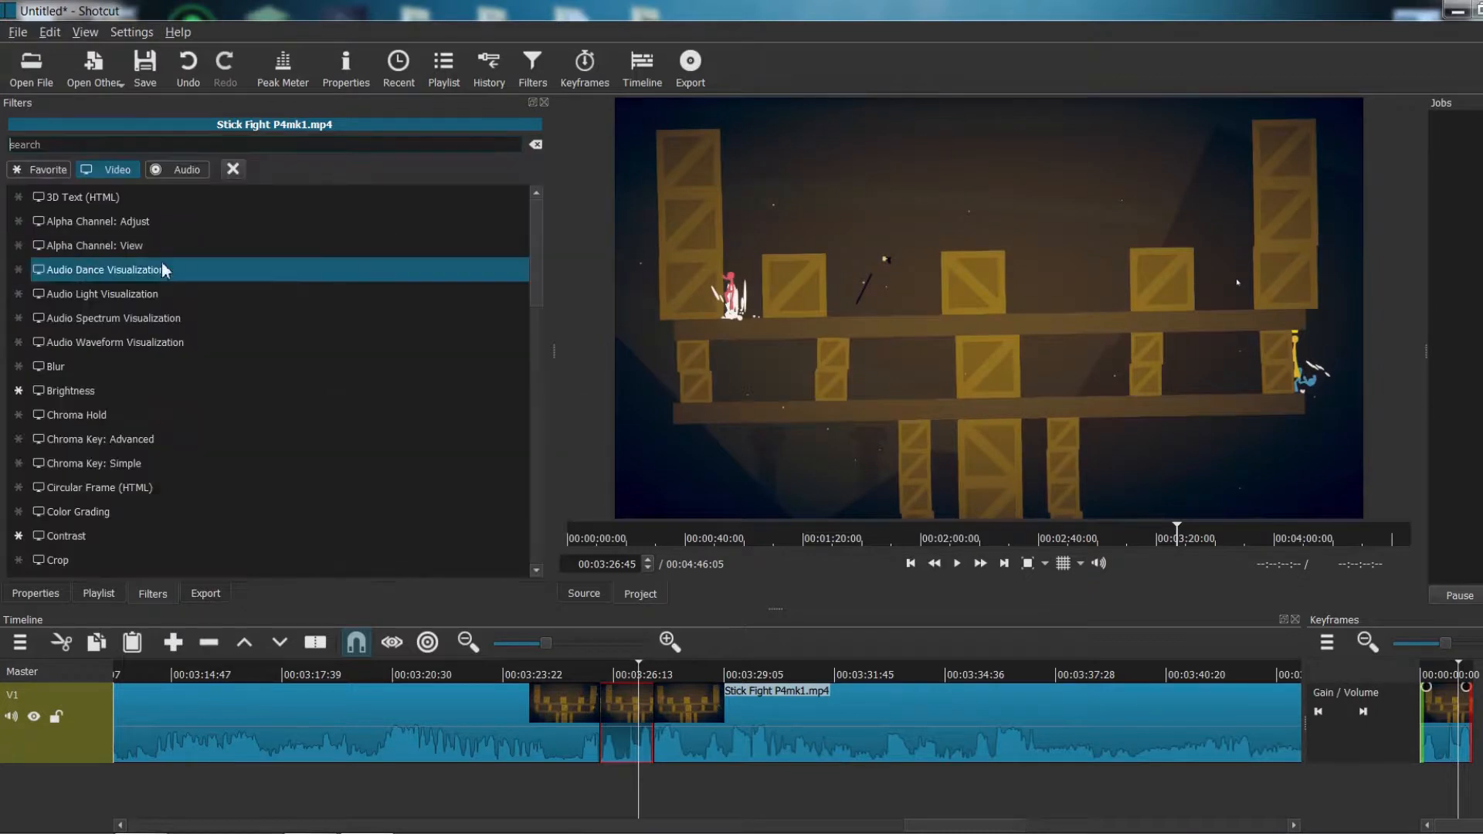
left_click(116, 551)
left_click_drag(264, 308, 114, 307)
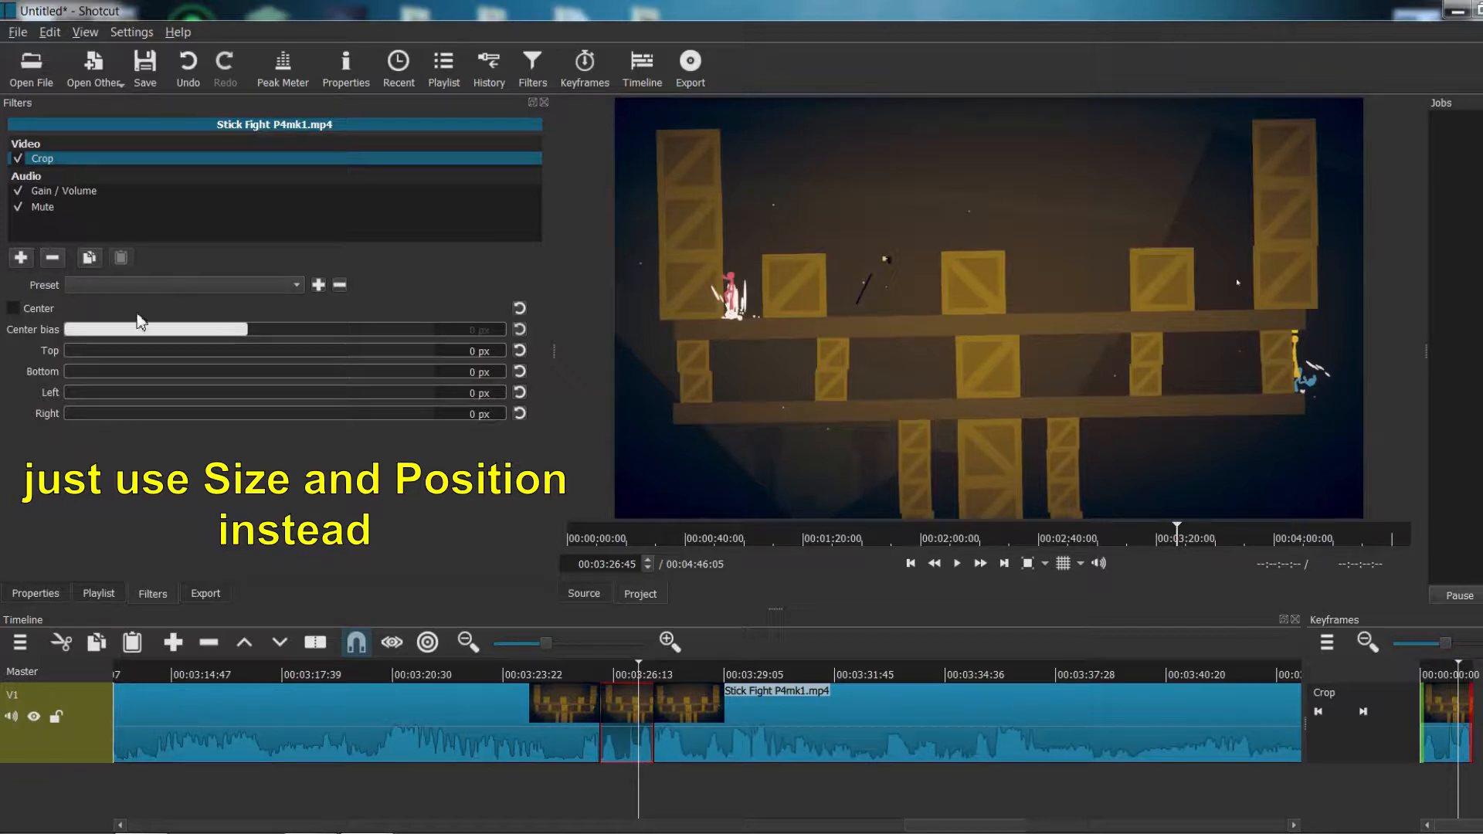
left_click(108, 350)
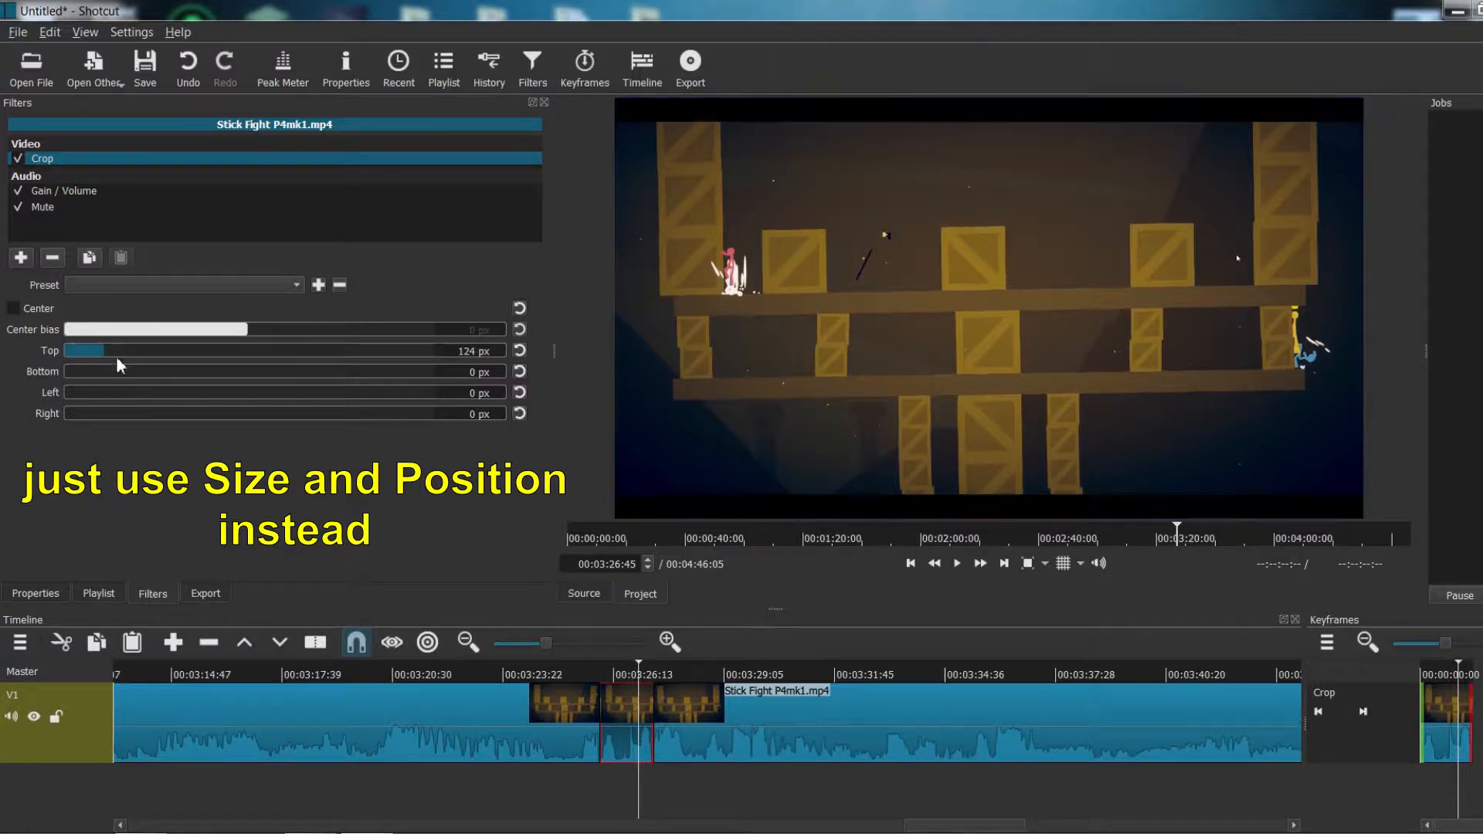
left_click(102, 415)
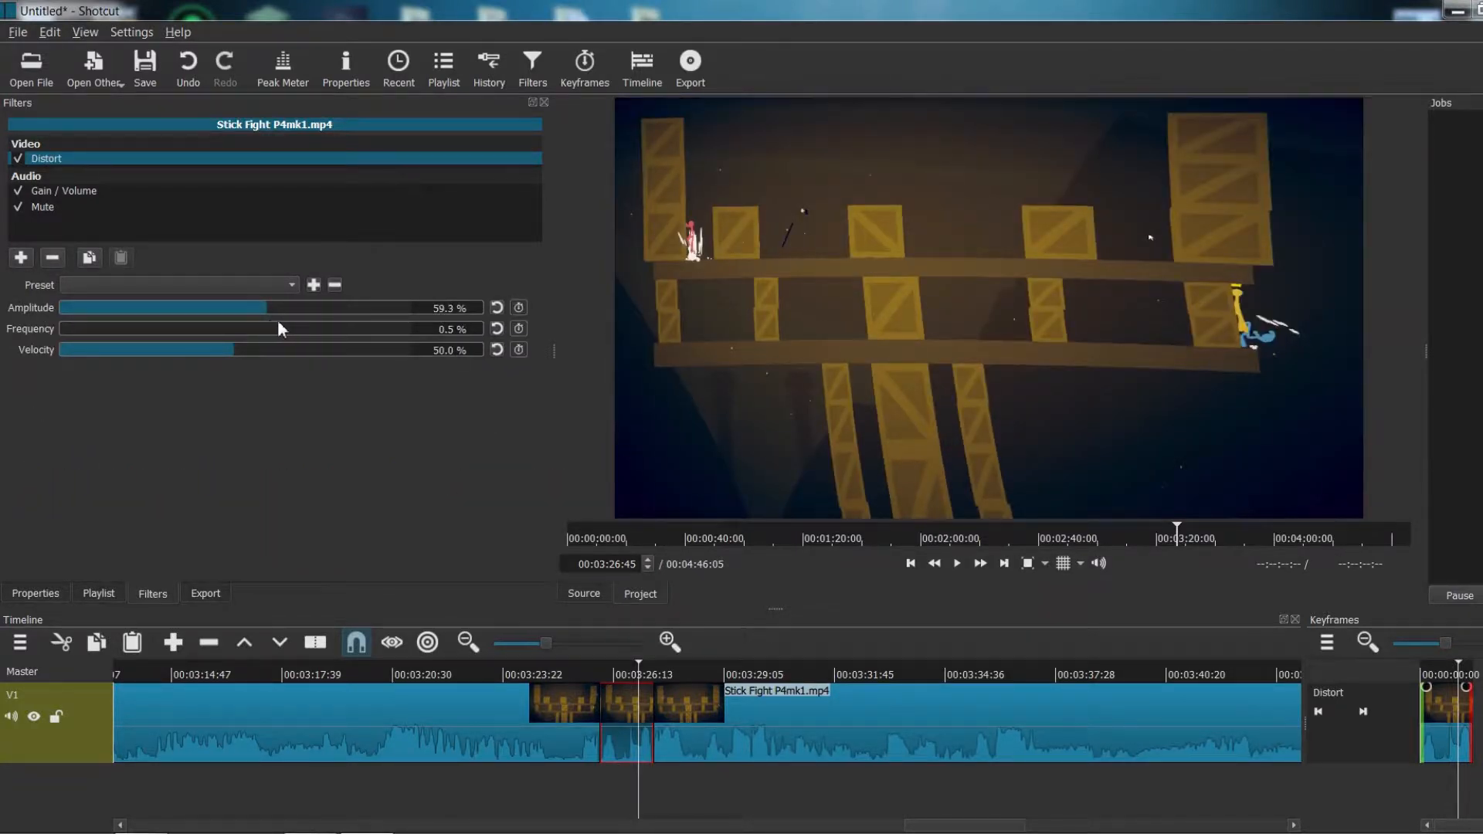
- Try the Distort filter on the clip with an amplitude of about 71.8% and an adjusted frequency
left_click(313, 307)
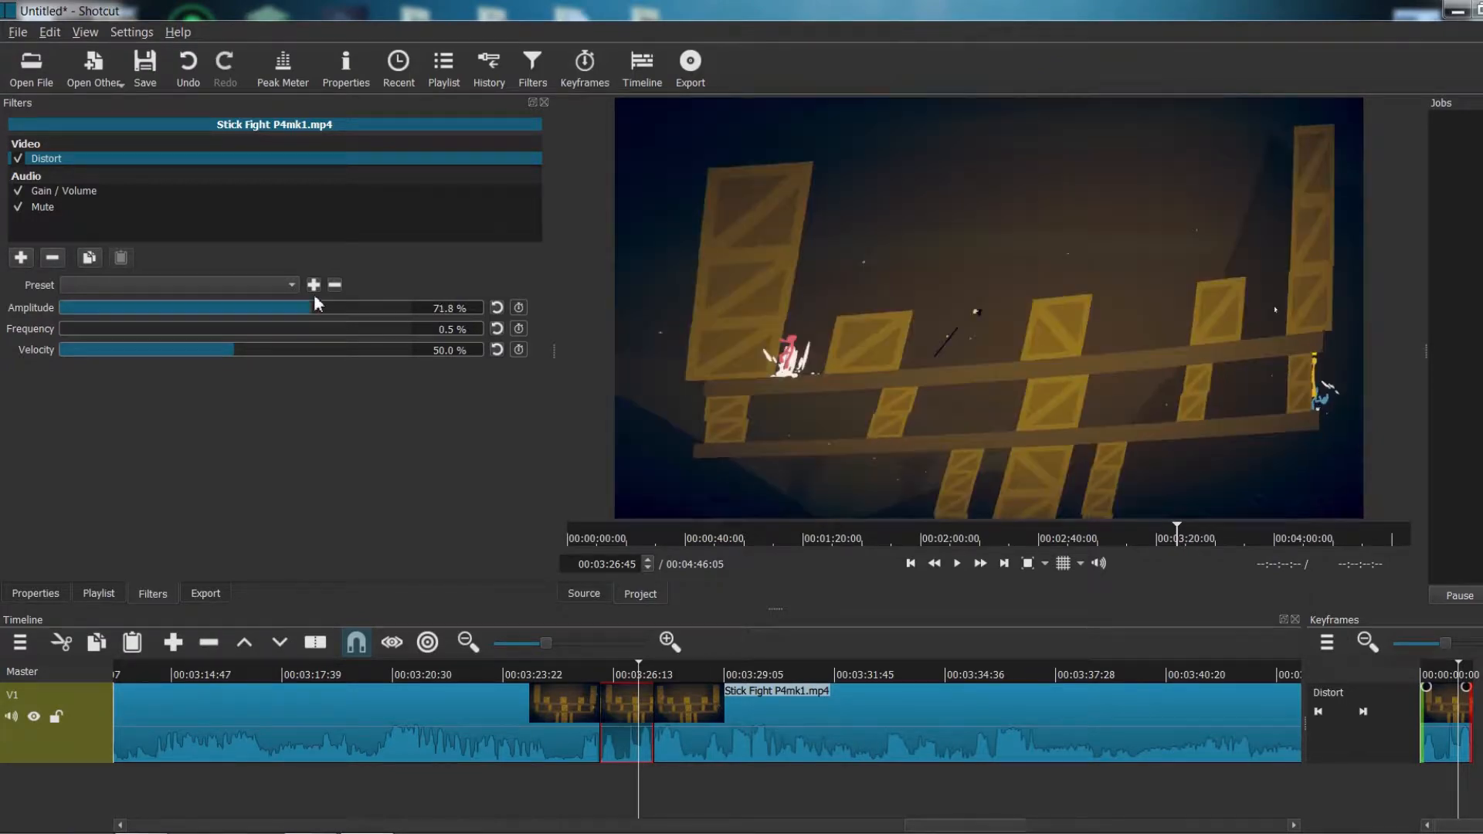
left_click(105, 329)
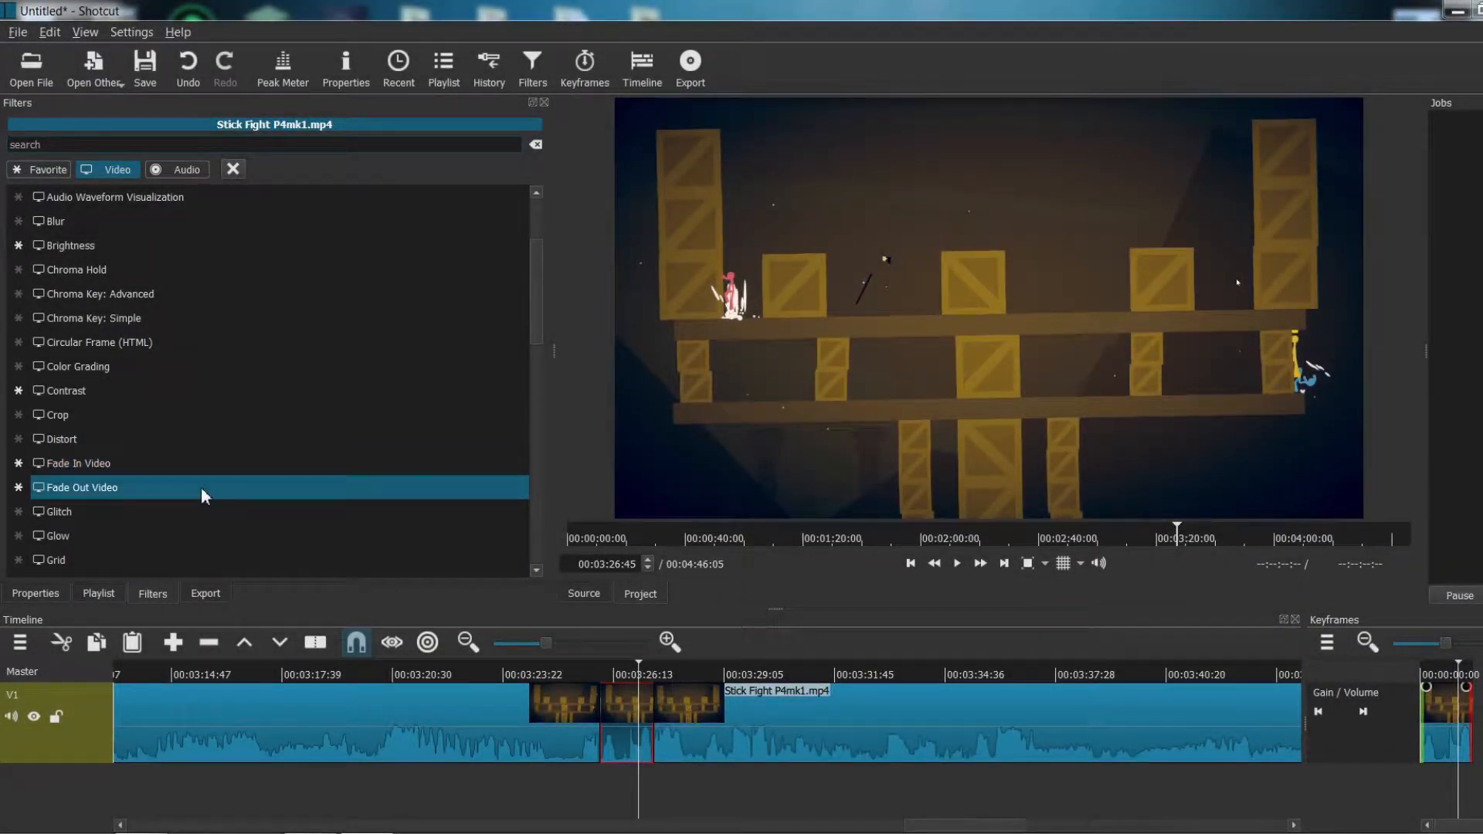
- Try the Fade In Video filter on the clip, preview the fade in the timeline, and remove the filter
left_click(160, 463)
left_click_drag(610, 673, 639, 680)
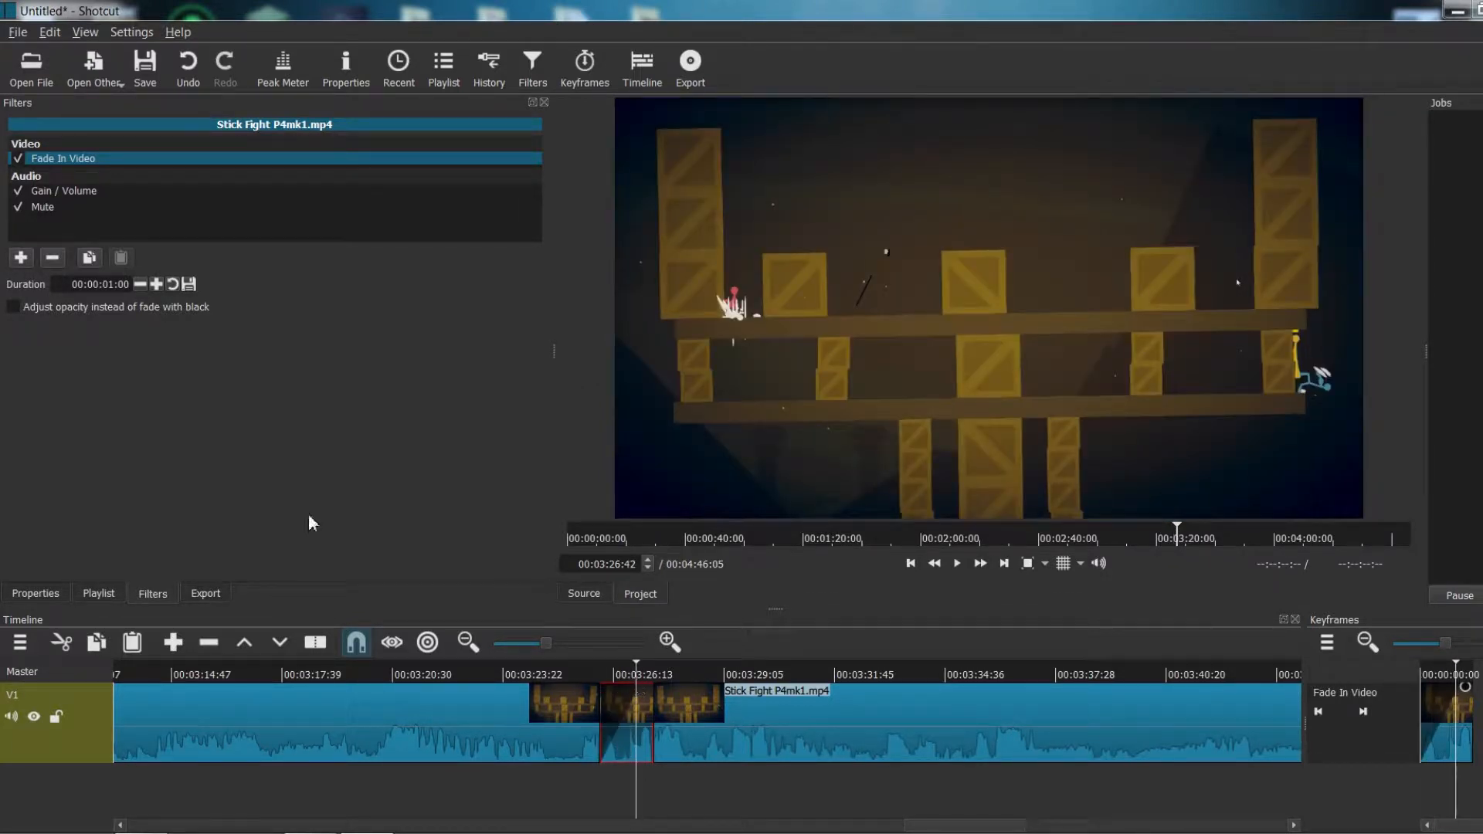
left_click(54, 256)
- Try the Glitch filter on the clip with a frequency of about 57.9%, and remove the filter
left_click(22, 257)
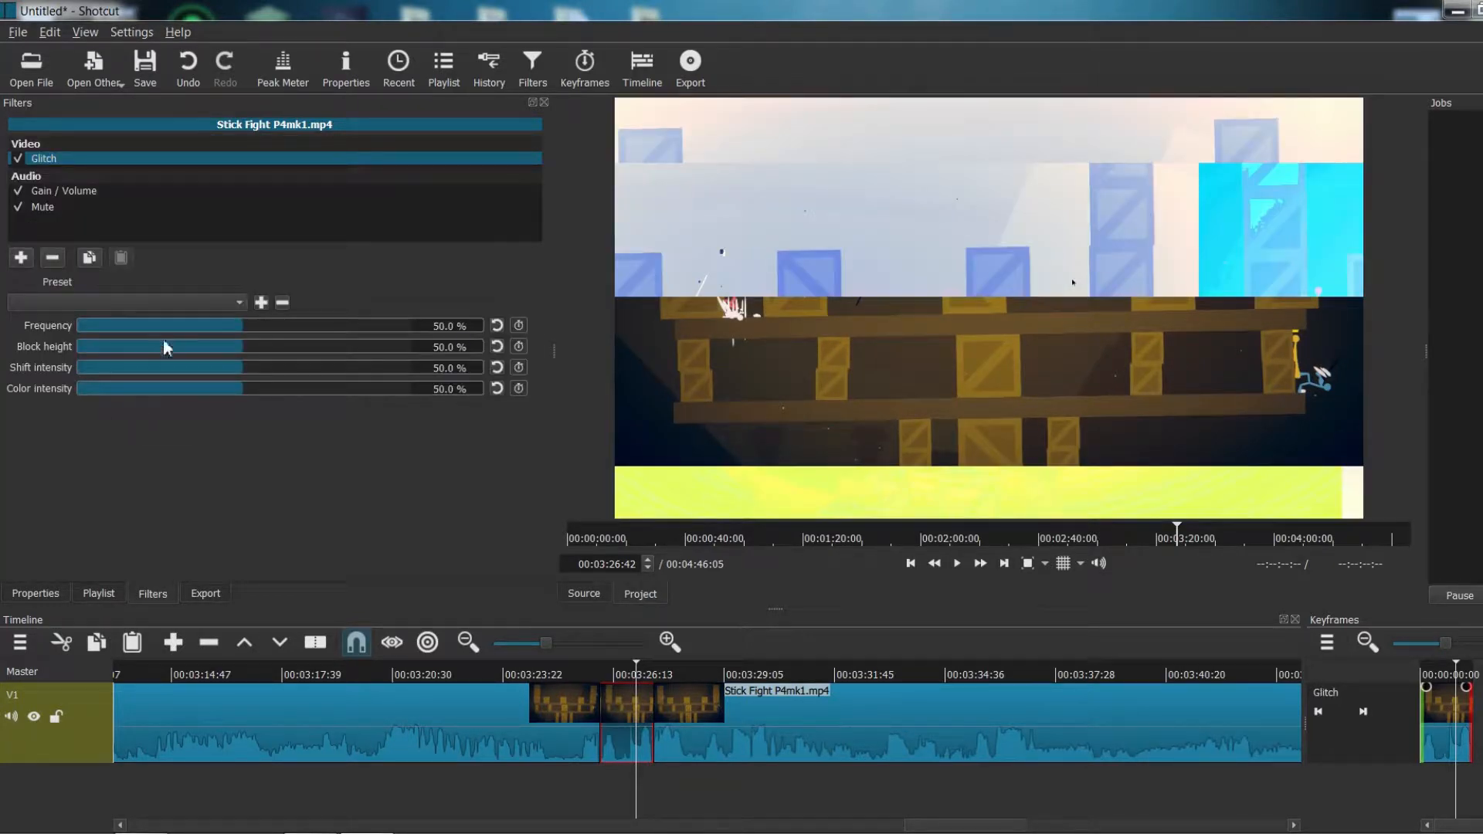
left_click_drag(251, 326, 303, 338)
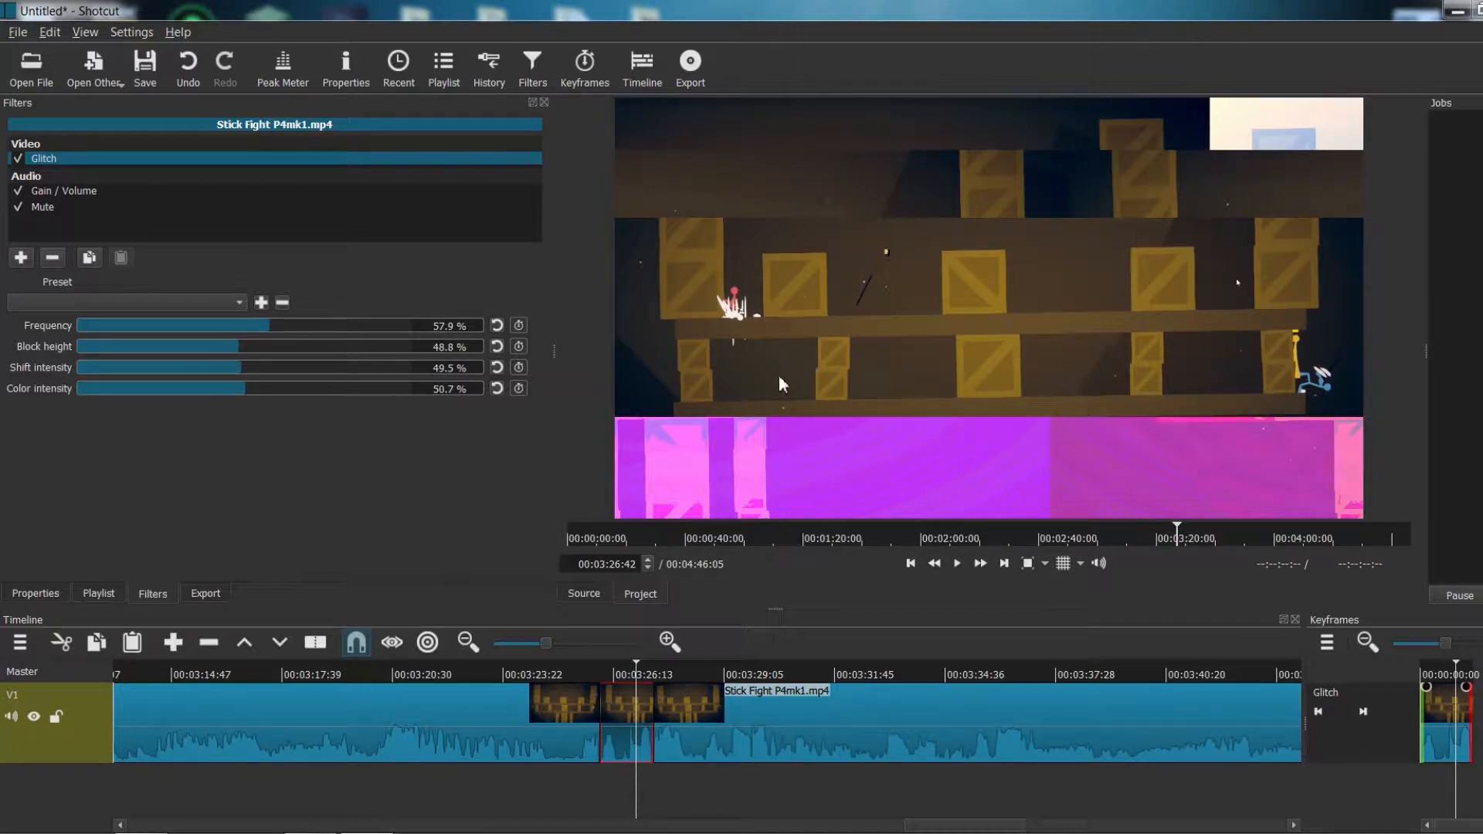
left_click(50, 257)
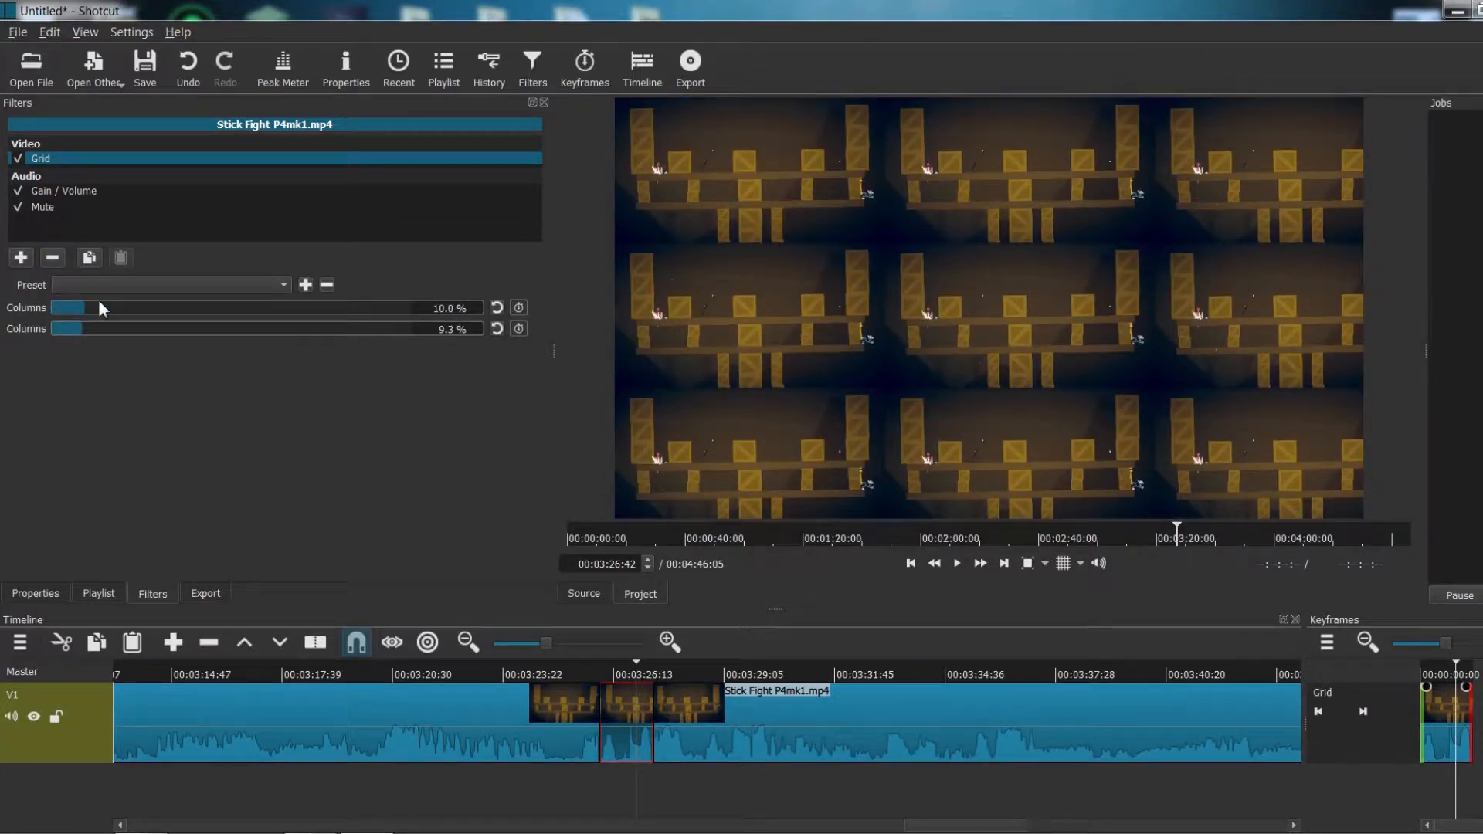
- Try the Grid filter with different column values, and replace it with a Hue/Lightness/Saturation filter with adjusted saturation
left_click_drag(104, 304, 175, 329)
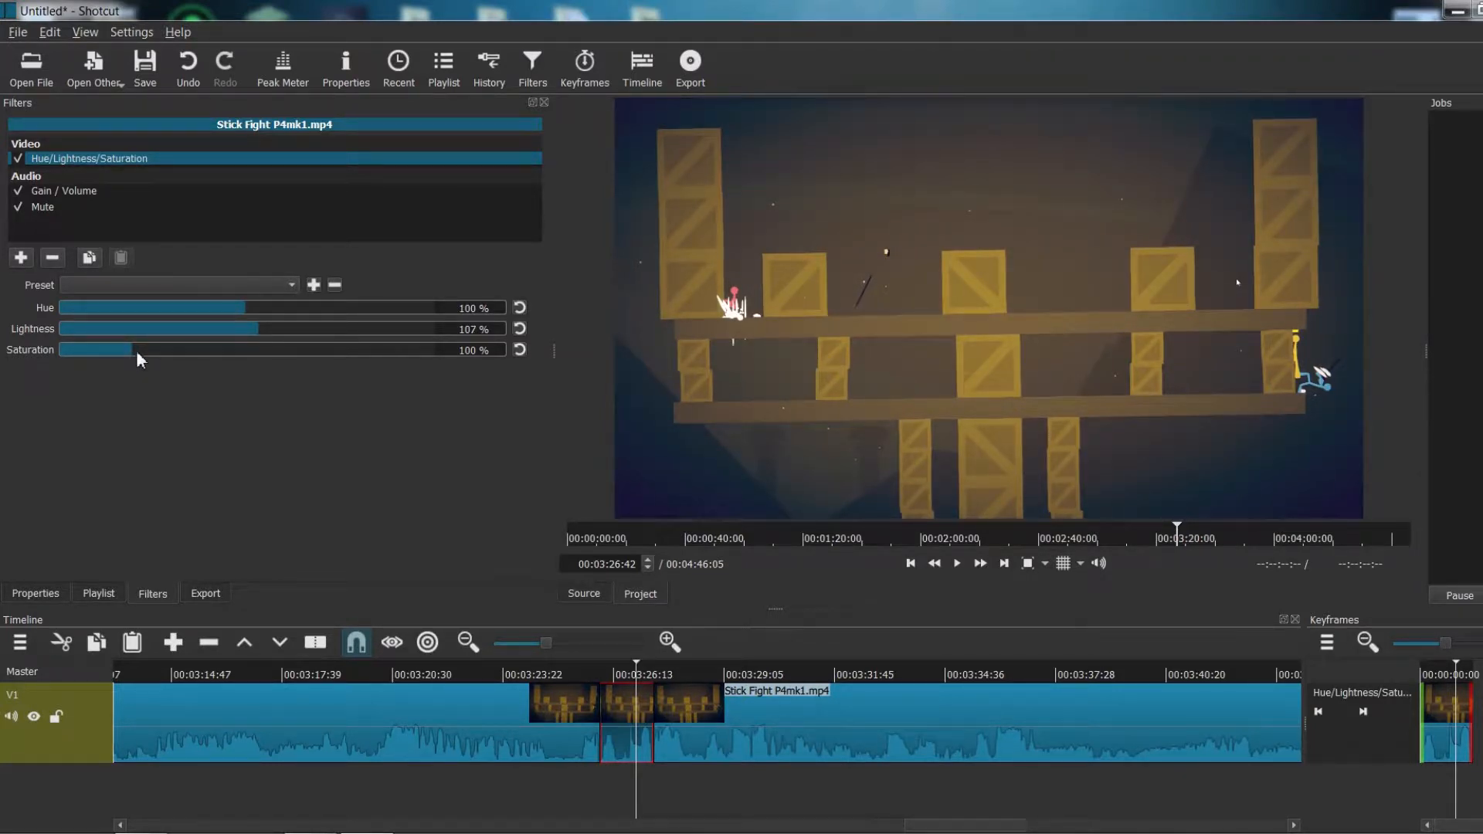
left_click_drag(152, 352, 164, 352)
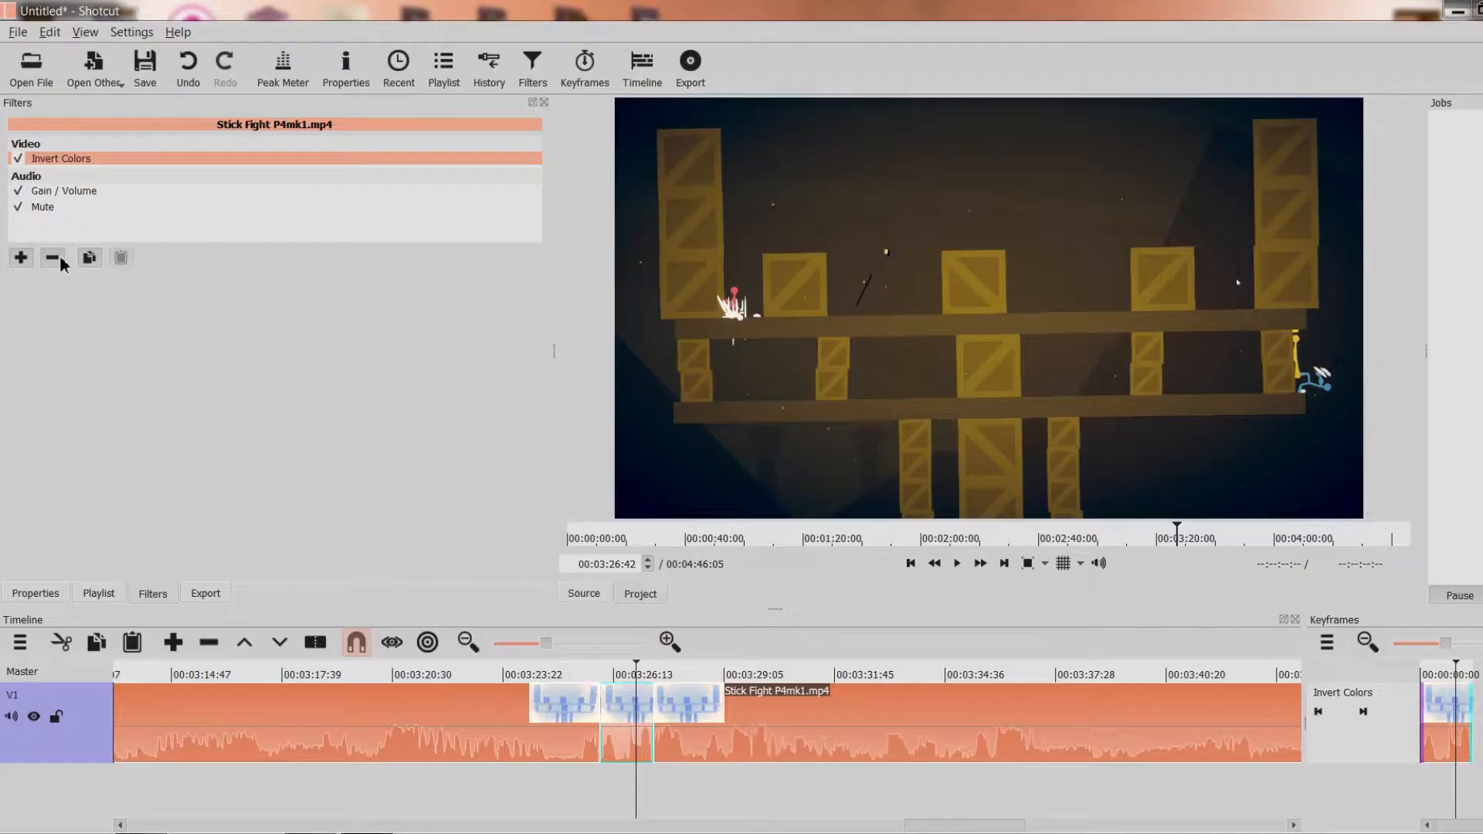
- Remove the Invert Colors filter from the clip, and try the Sharpen filter with an increased amount
left_click(54, 258)
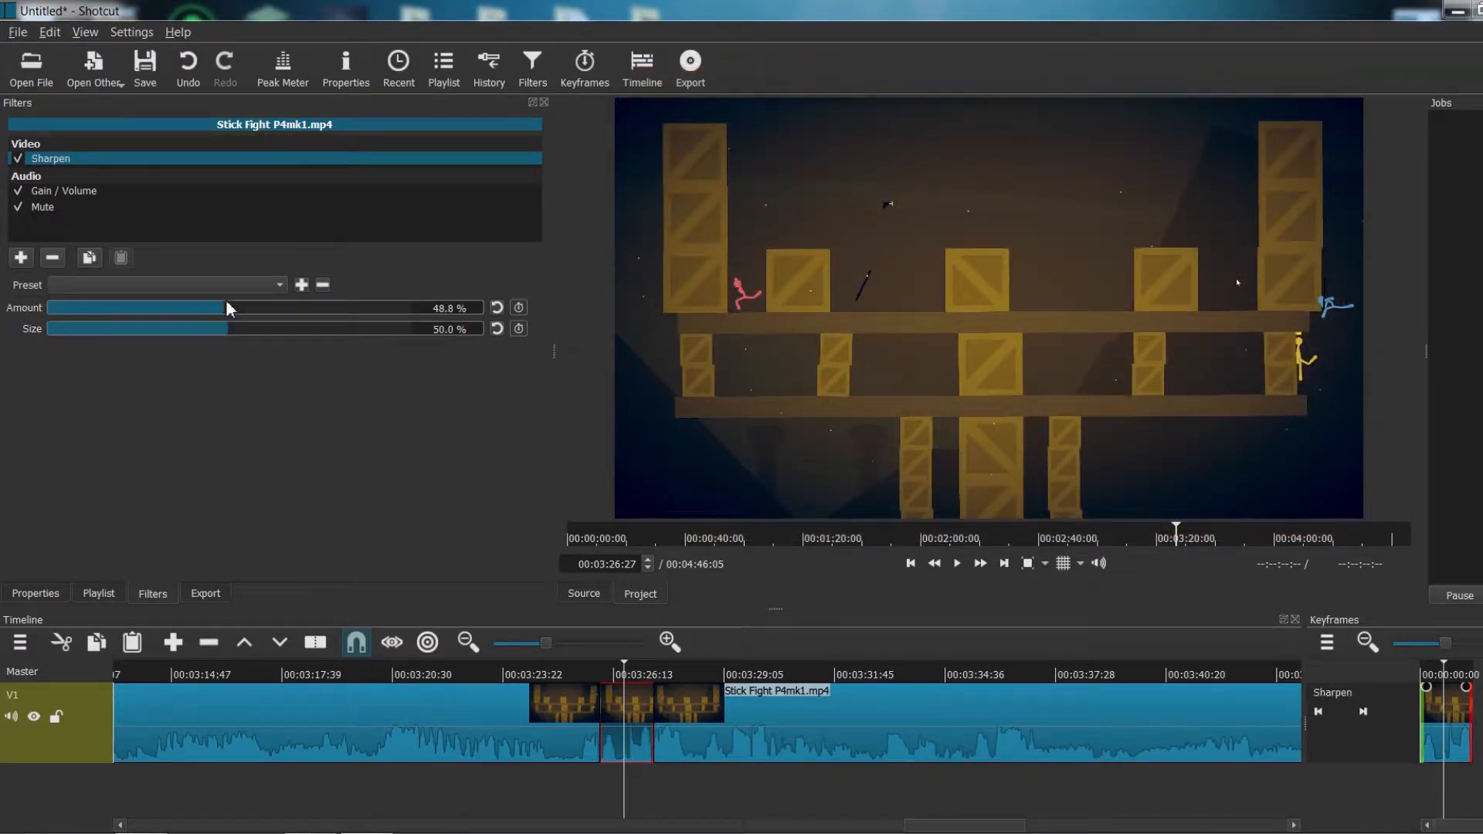
left_click_drag(227, 301, 504, 309)
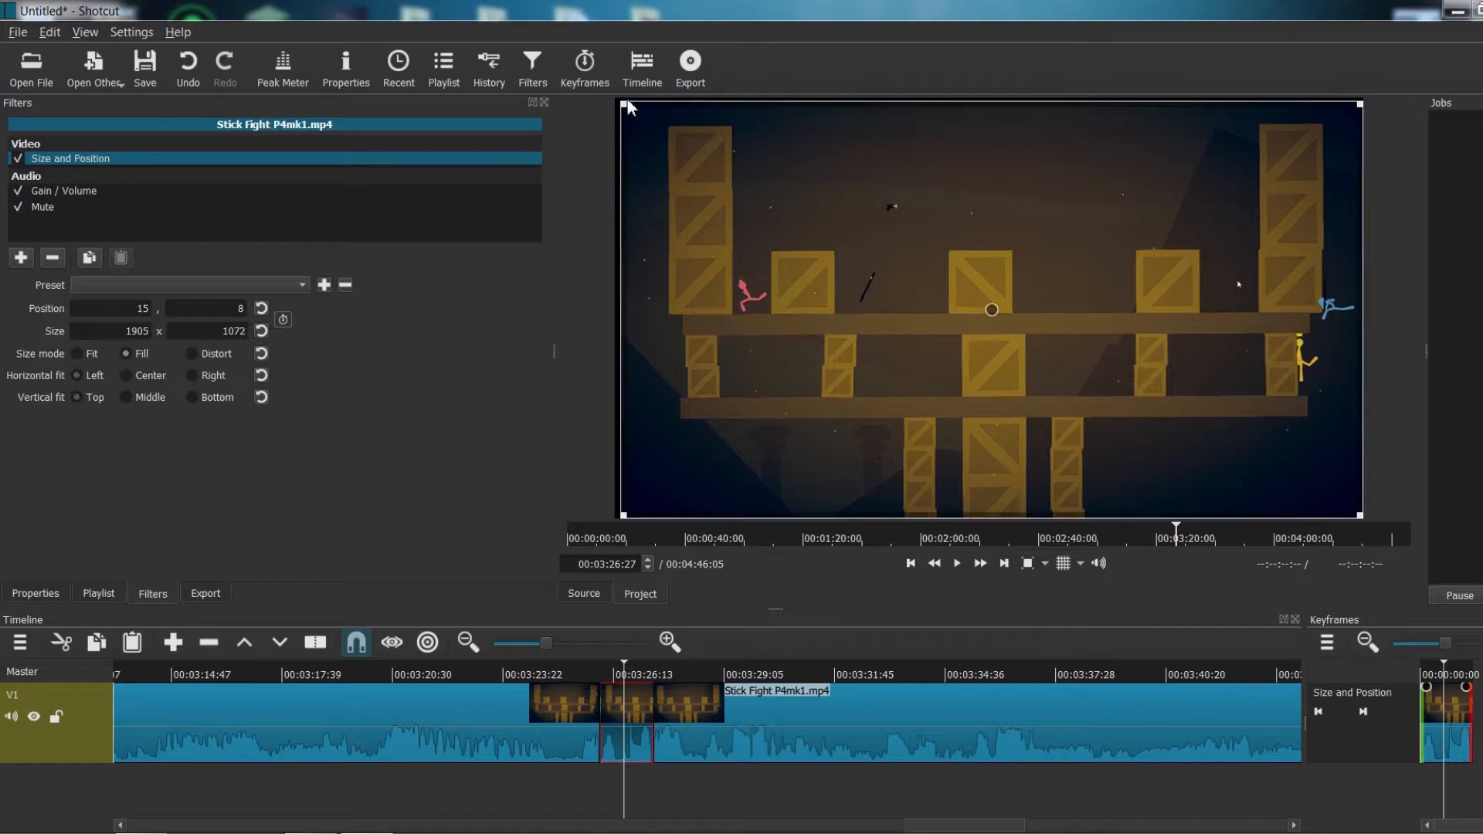
- Try the Size and Position filter, shrinking the picture to about 1876 x 1055 and moving it within the frame
mouse_move(619, 99)
left_mouse_down()
mouse_move(567, 73)
mouse_move(629, 111)
left_mouse_up()
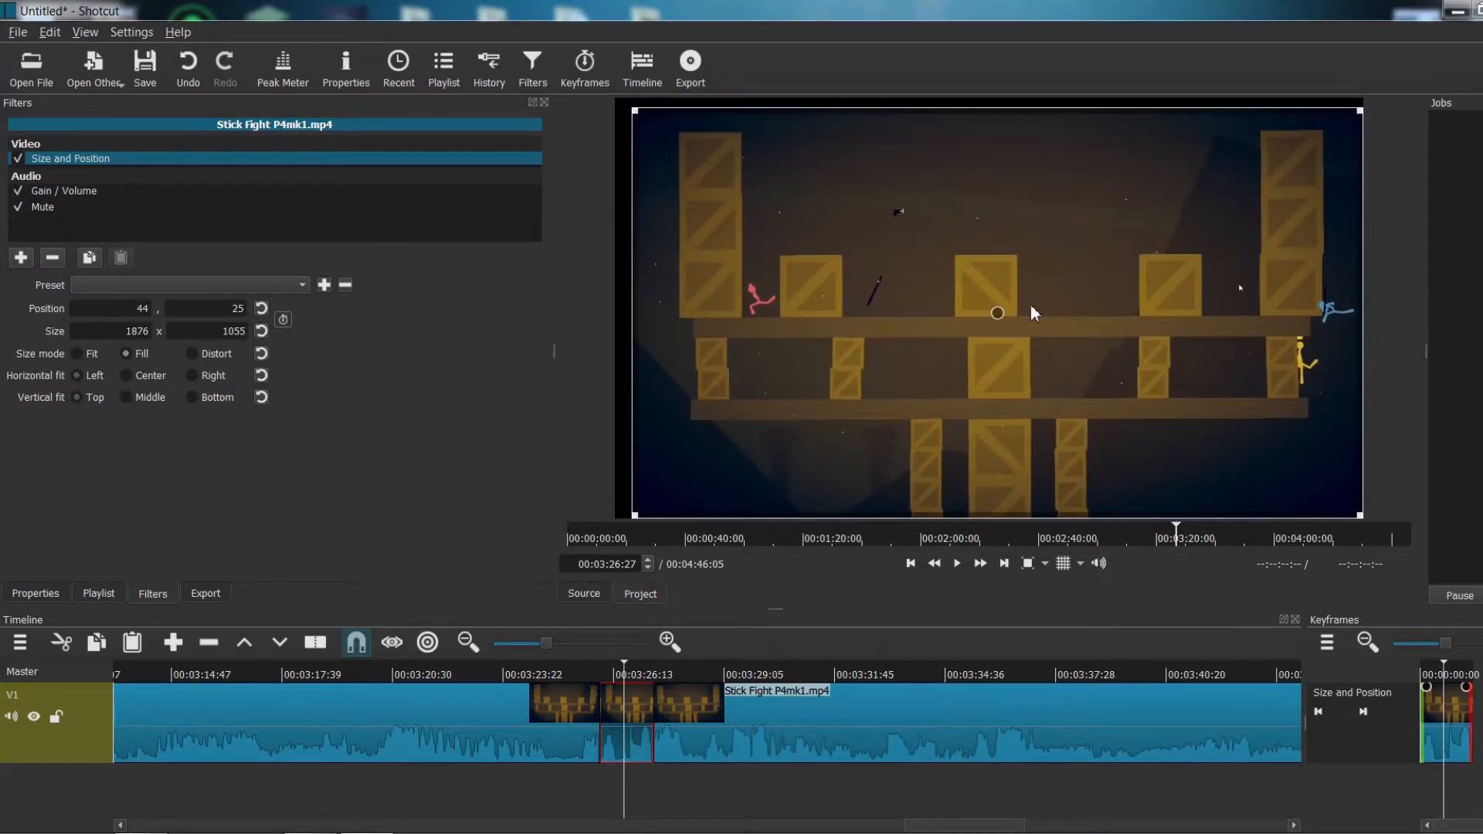
mouse_move(992, 311)
left_mouse_down()
mouse_move(923, 232)
mouse_move(1048, 326)
mouse_move(966, 305)
left_mouse_up()
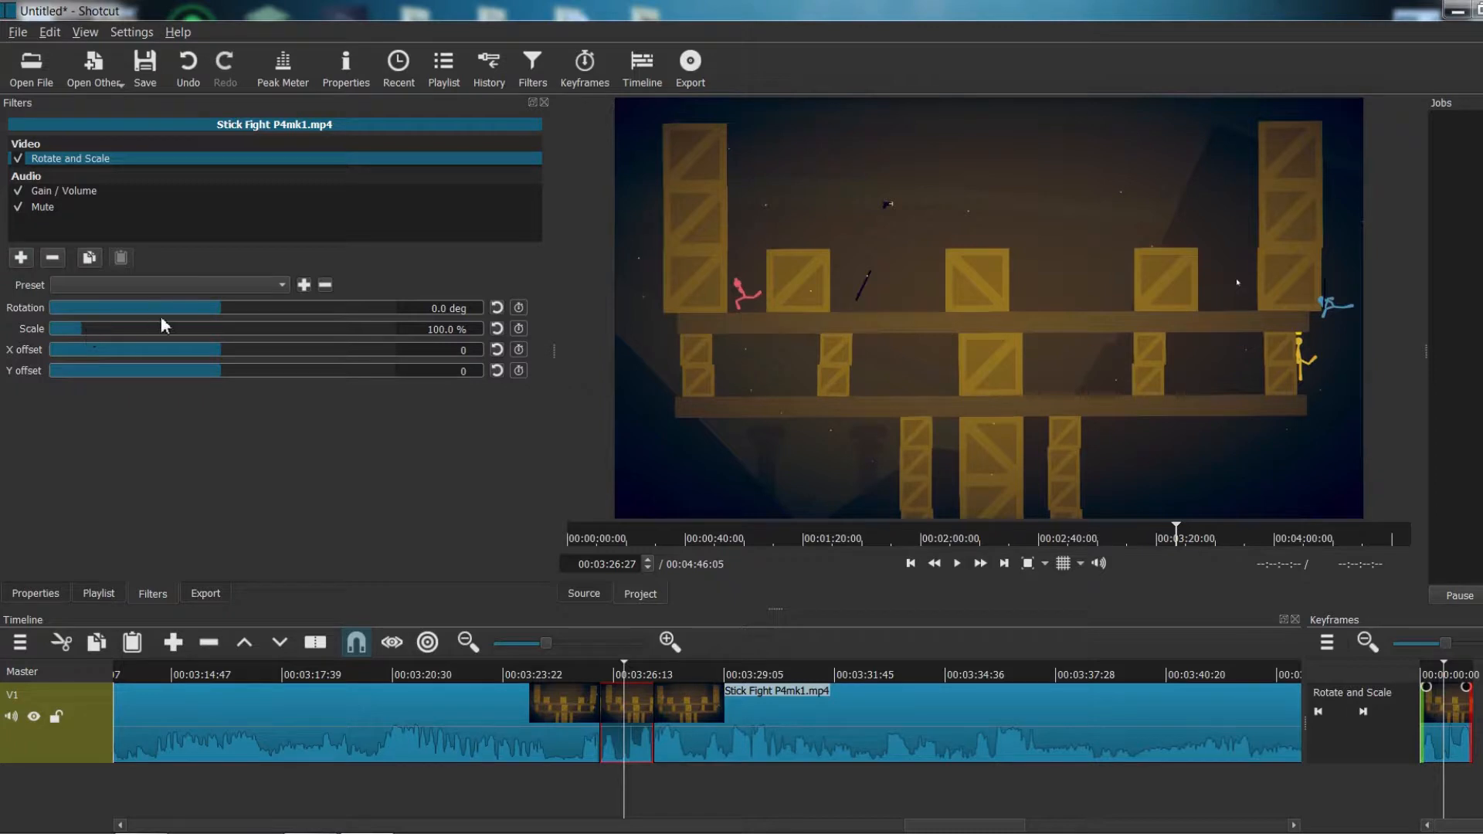
- Try the Rotate and Scale filter with a rotation of 25 degrees, reset the rotation, and adjust the scale
mouse_move(221, 310)
left_mouse_down()
mouse_move(207, 312)
mouse_move(247, 312)
mouse_move(235, 310)
left_mouse_up()
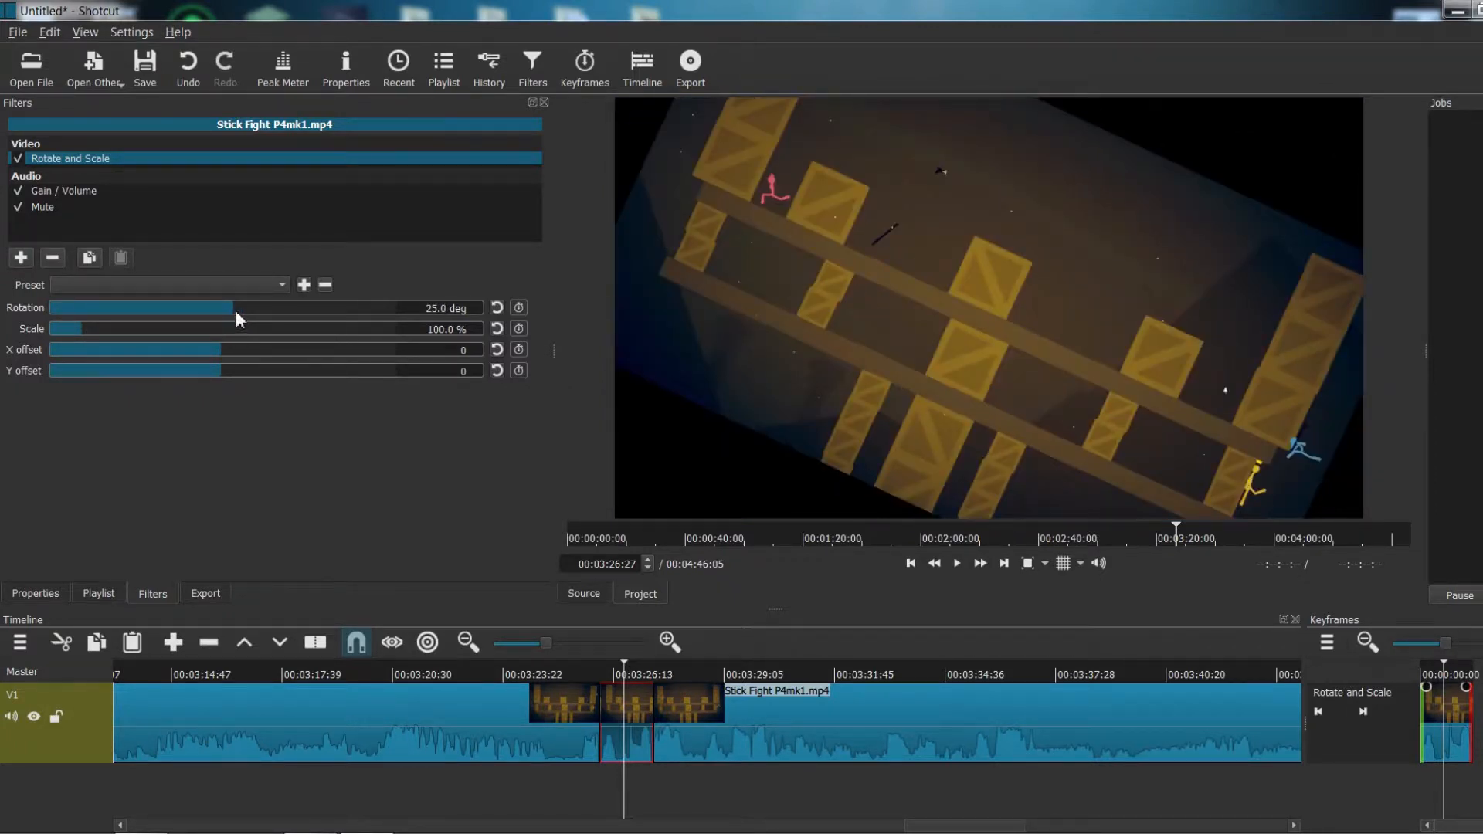
left_click(496, 307)
mouse_move(113, 327)
left_mouse_down()
mouse_move(151, 328)
mouse_move(94, 326)
left_mouse_up()
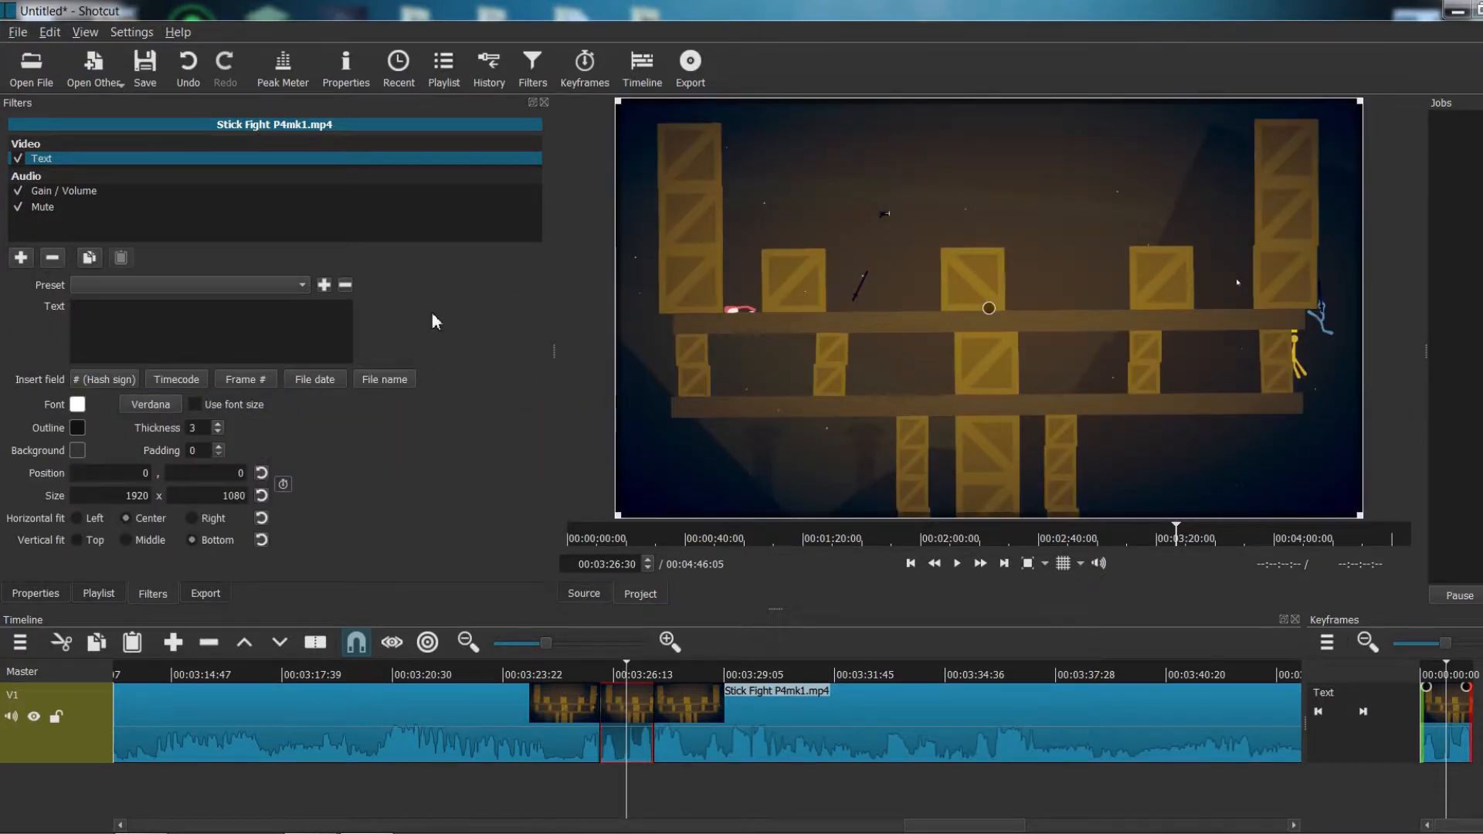
- Try the Text filter on the clip with the sample text "wdadw", and clear the text
type("w")
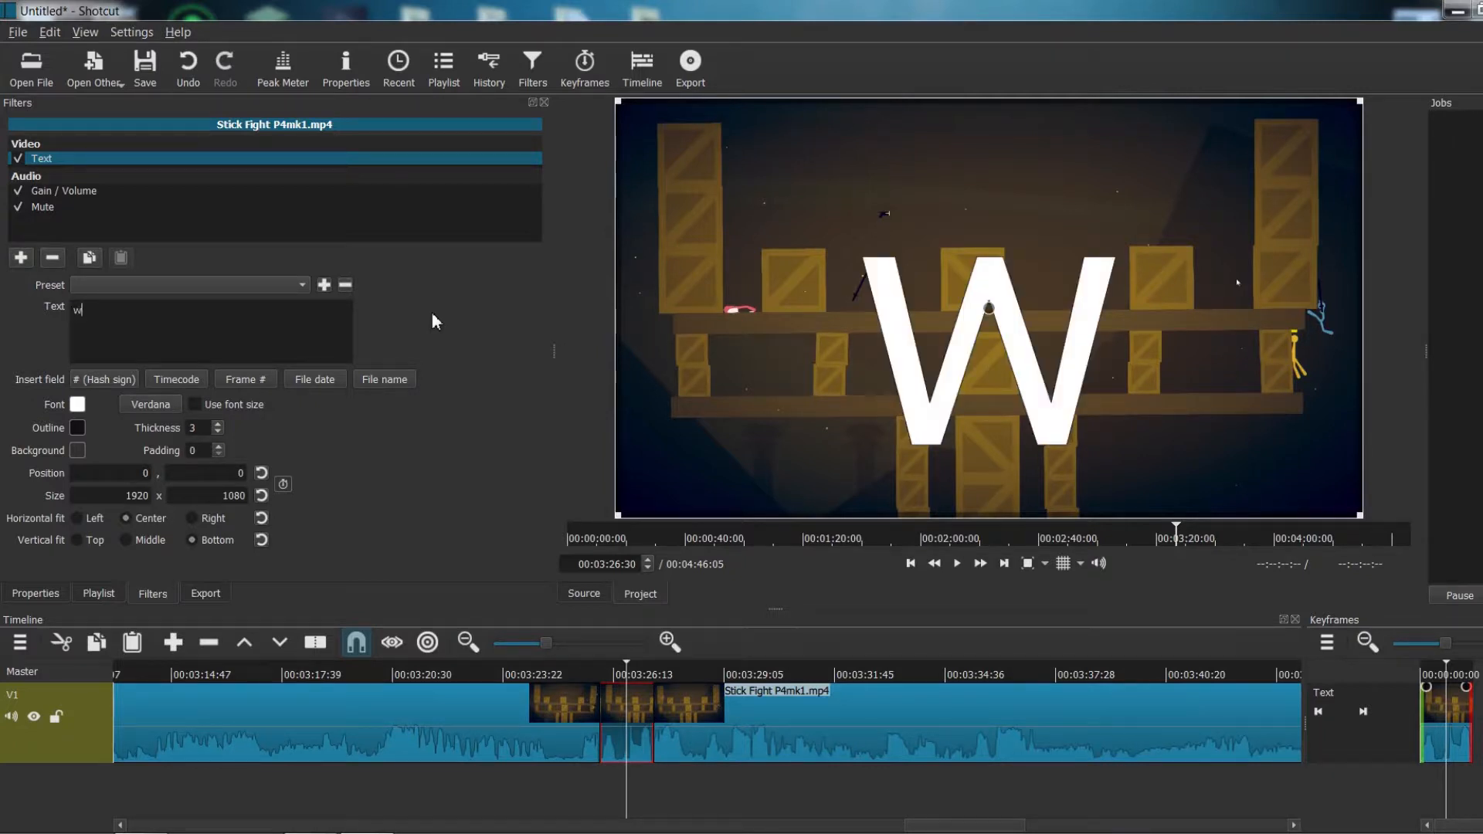
type("dadw")
key("BackSpace")
key("BackSpace")
key("BackSpace")
key("BackSpace")
key("BackSpace")
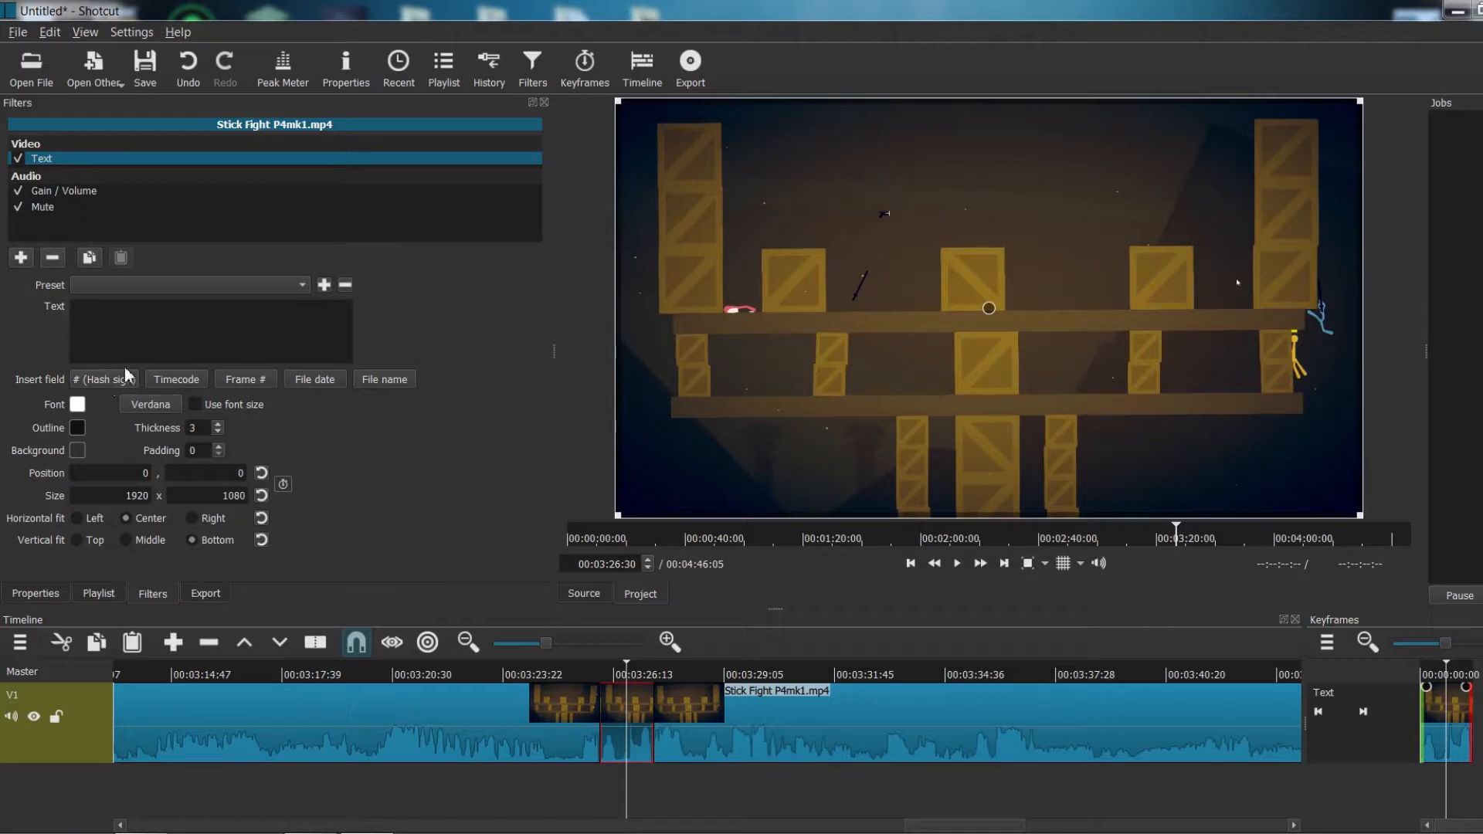
- Insert the timecode and frame number fields into the Text filter, and clear them from the text
left_click(189, 377)
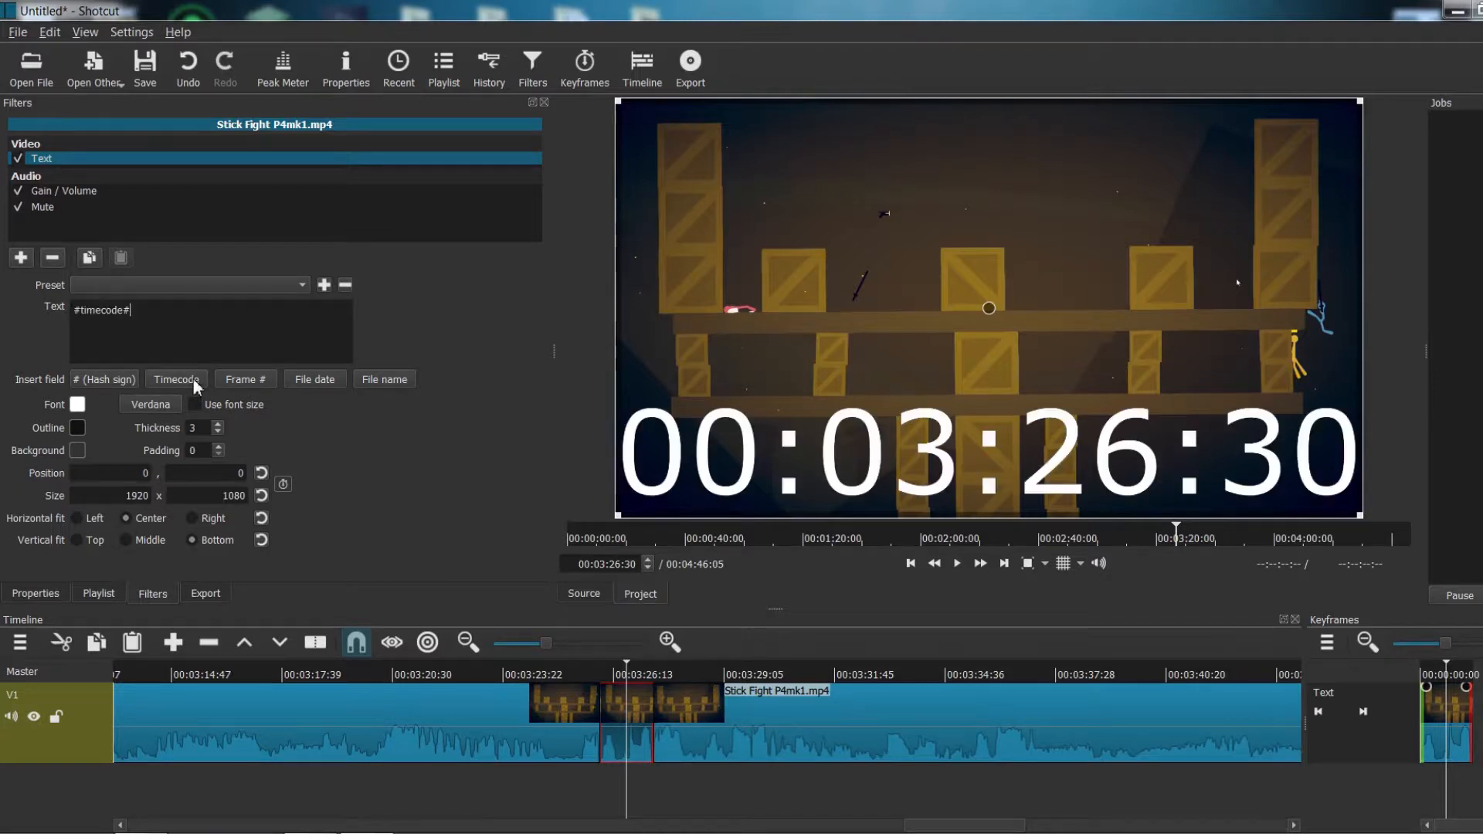
left_click(245, 383)
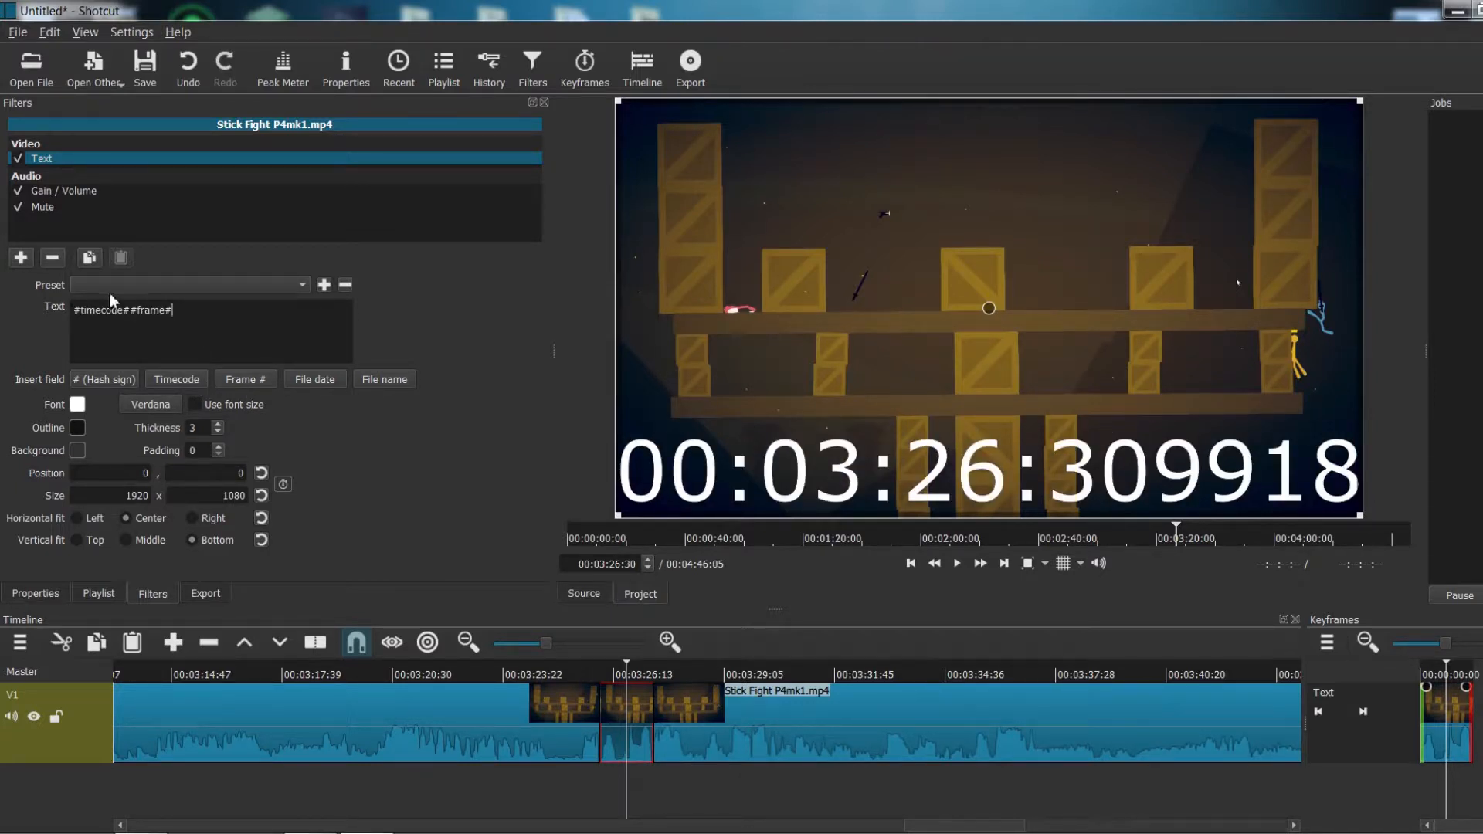
left_click_drag(242, 315, 71, 314)
key("BackSpace")
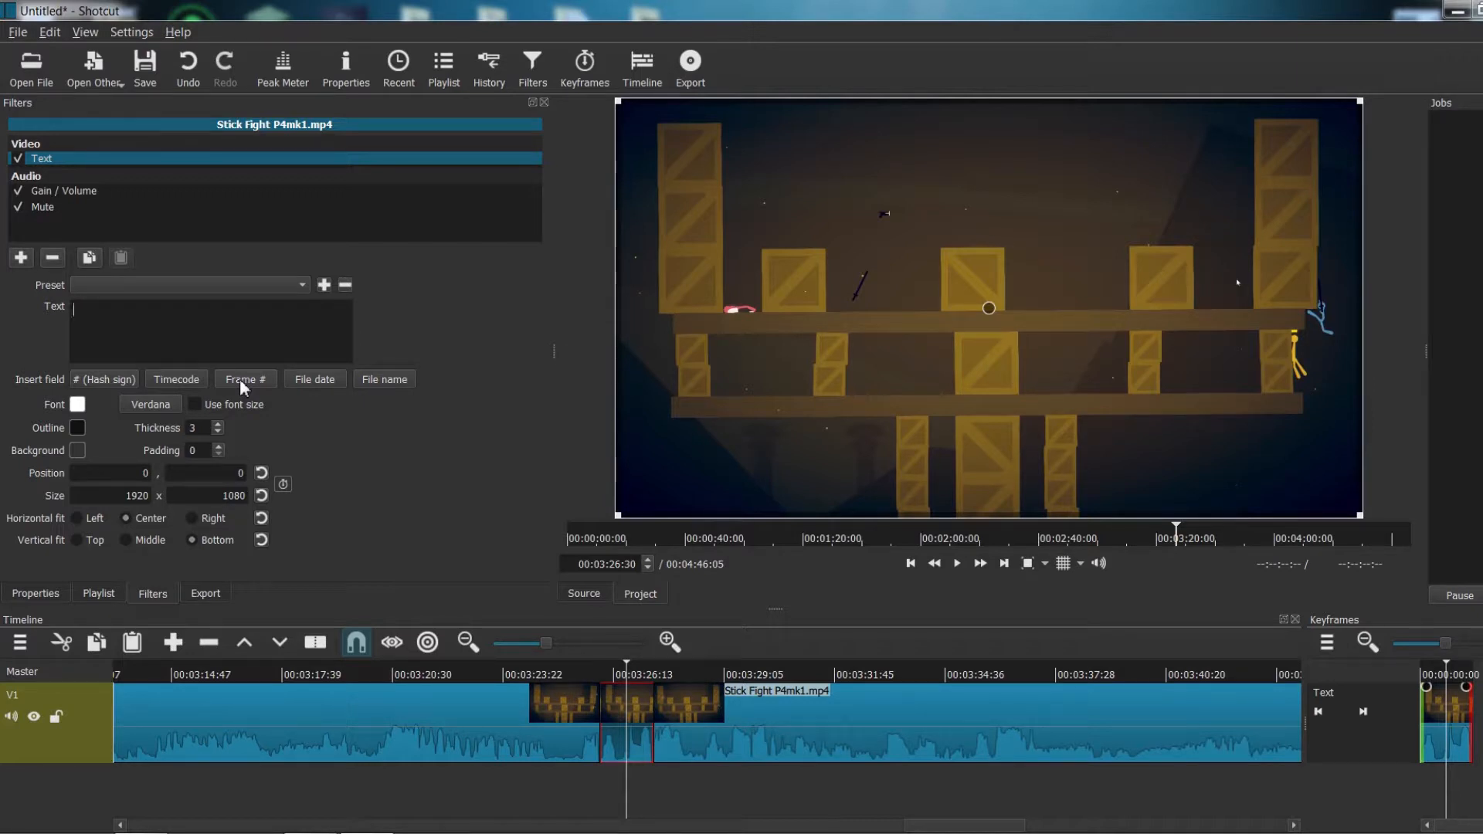
- Apply the Basic preset to the Text filter and look through its other presets
left_click(99, 285)
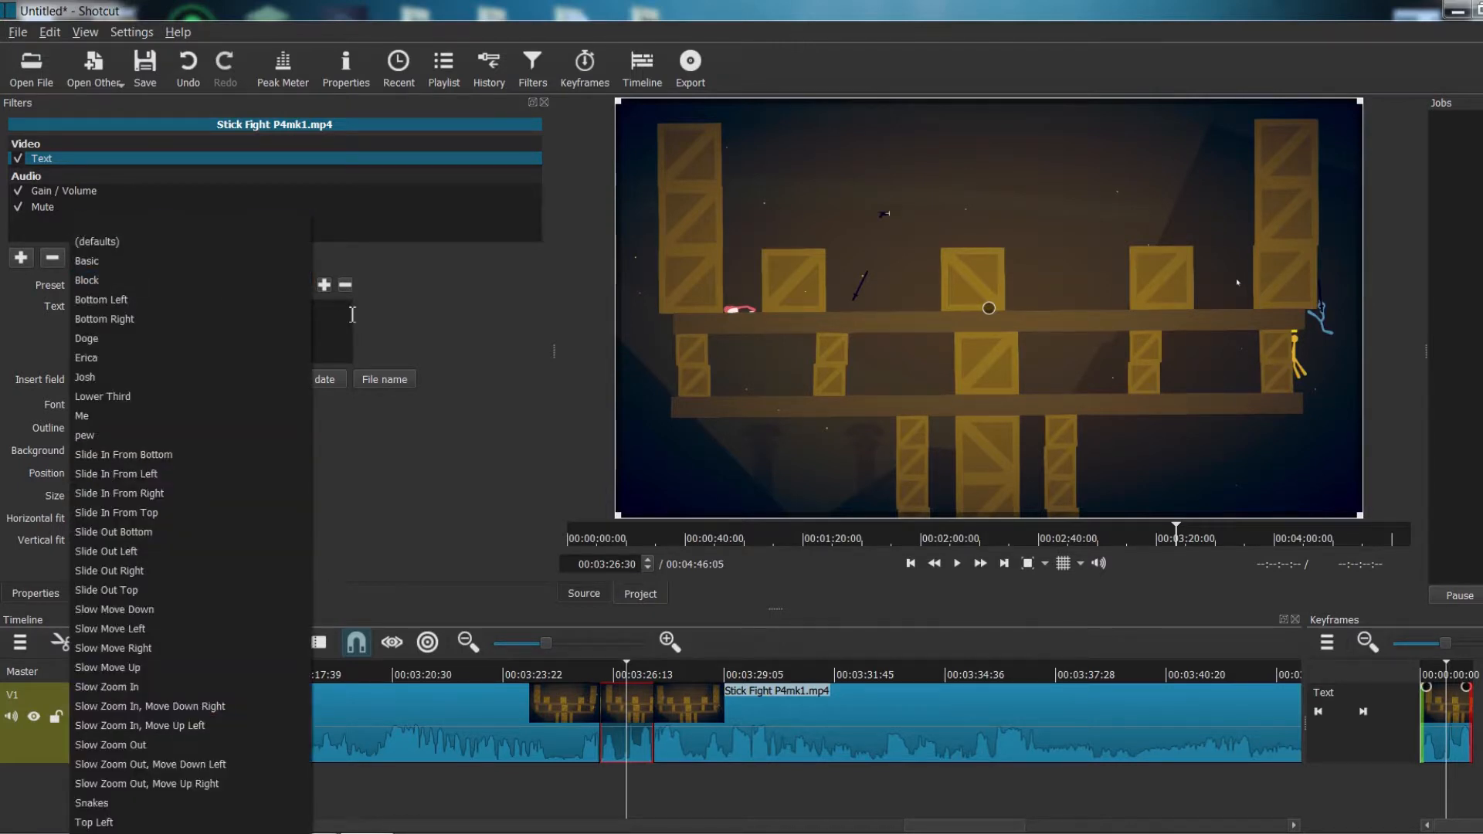
left_click(205, 274)
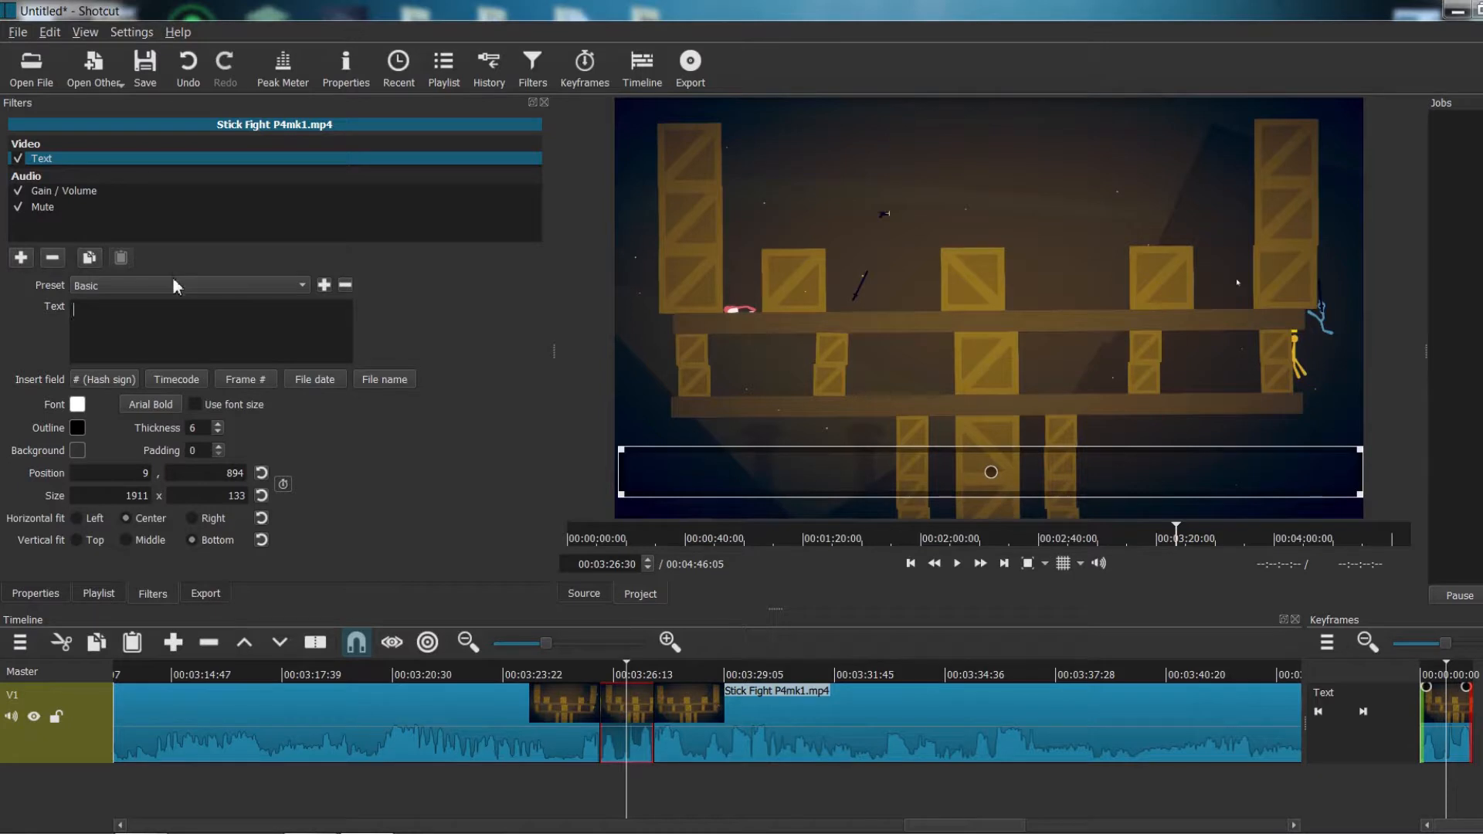
left_click(298, 284)
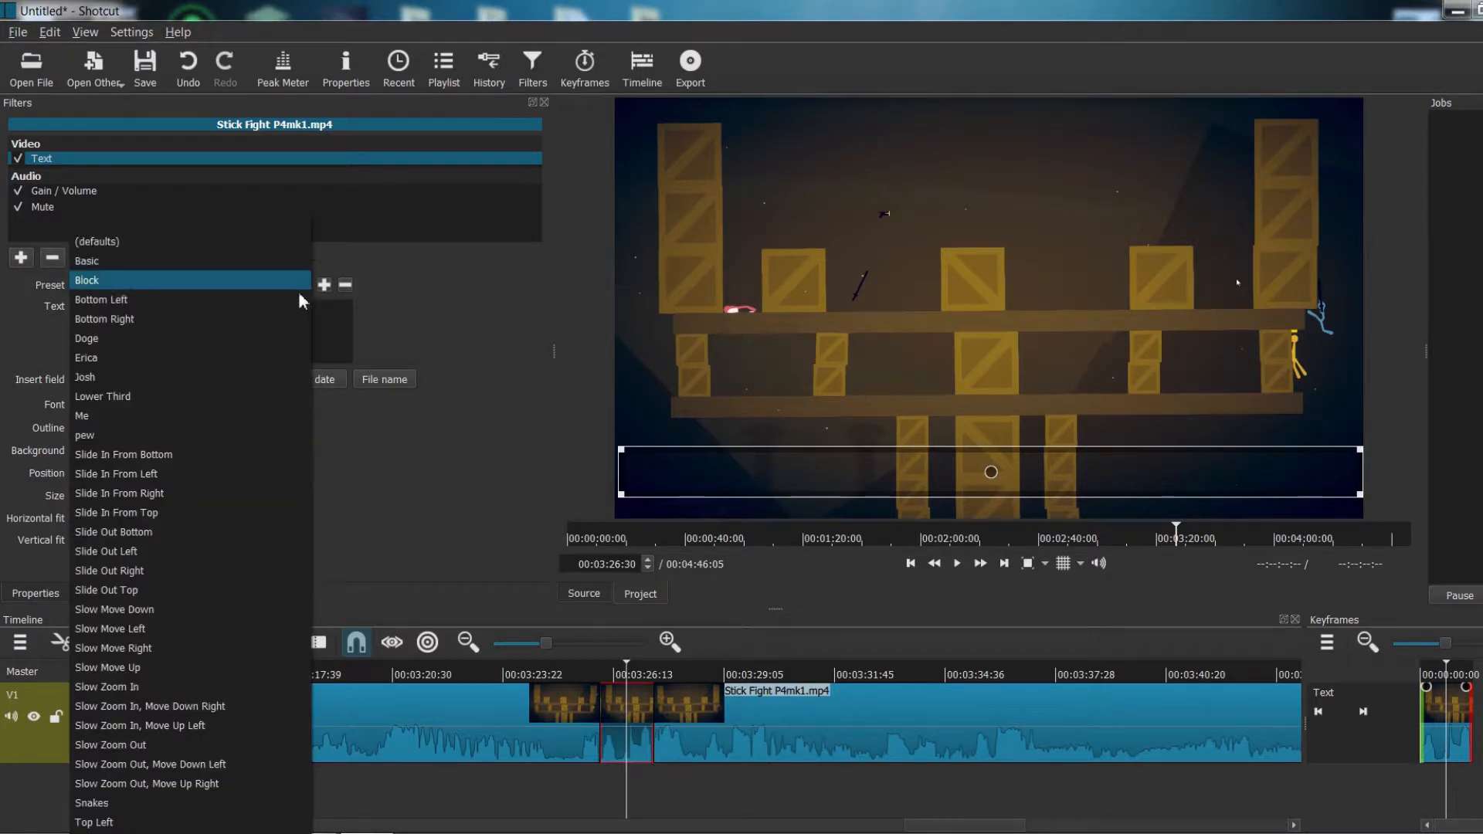
left_click(220, 378)
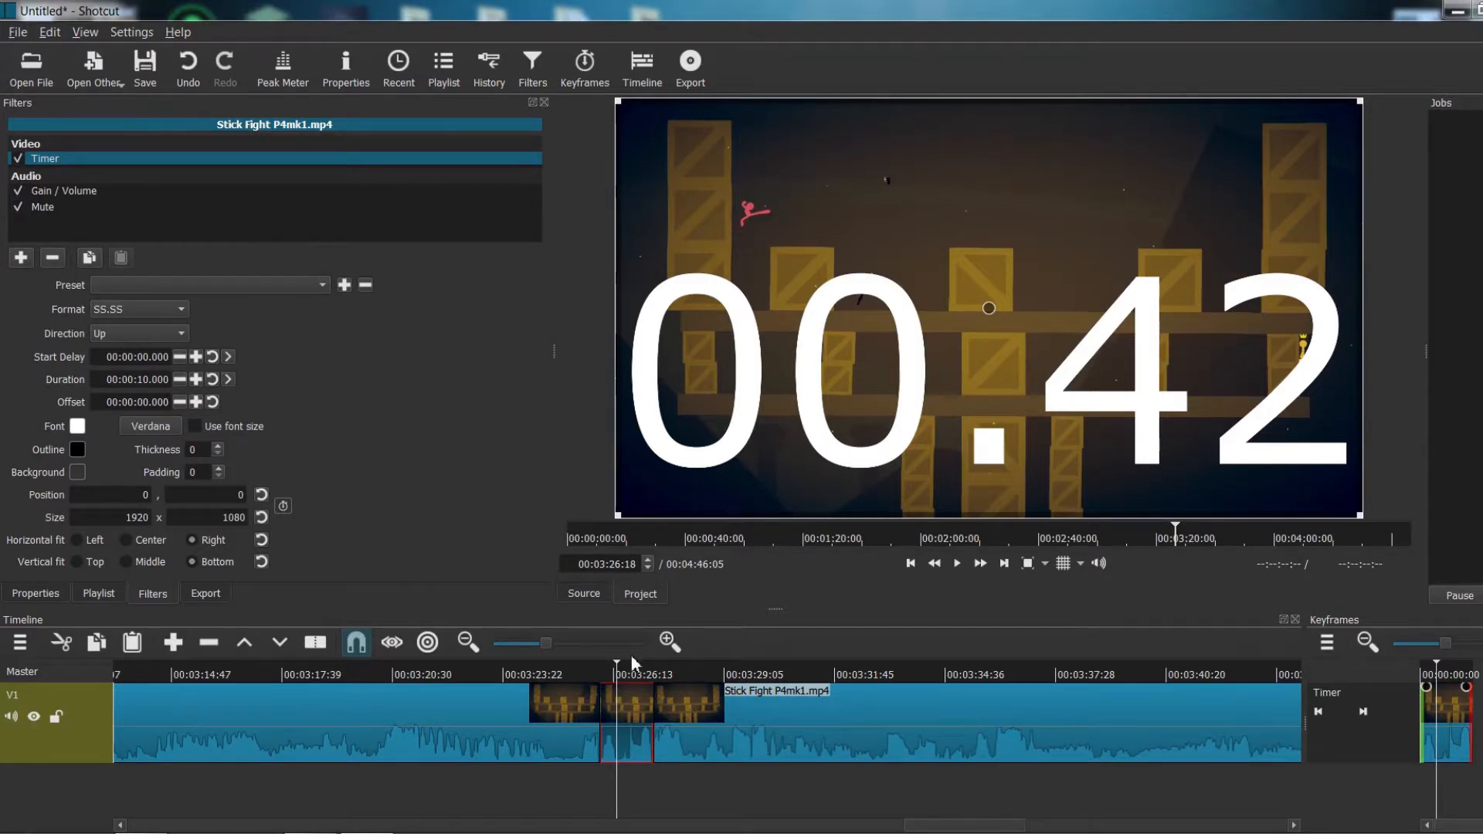
- Preview the Timer filter along the clip, and try the White Balance filter at 1000 deg before removing it
left_click_drag(613, 674, 642, 681)
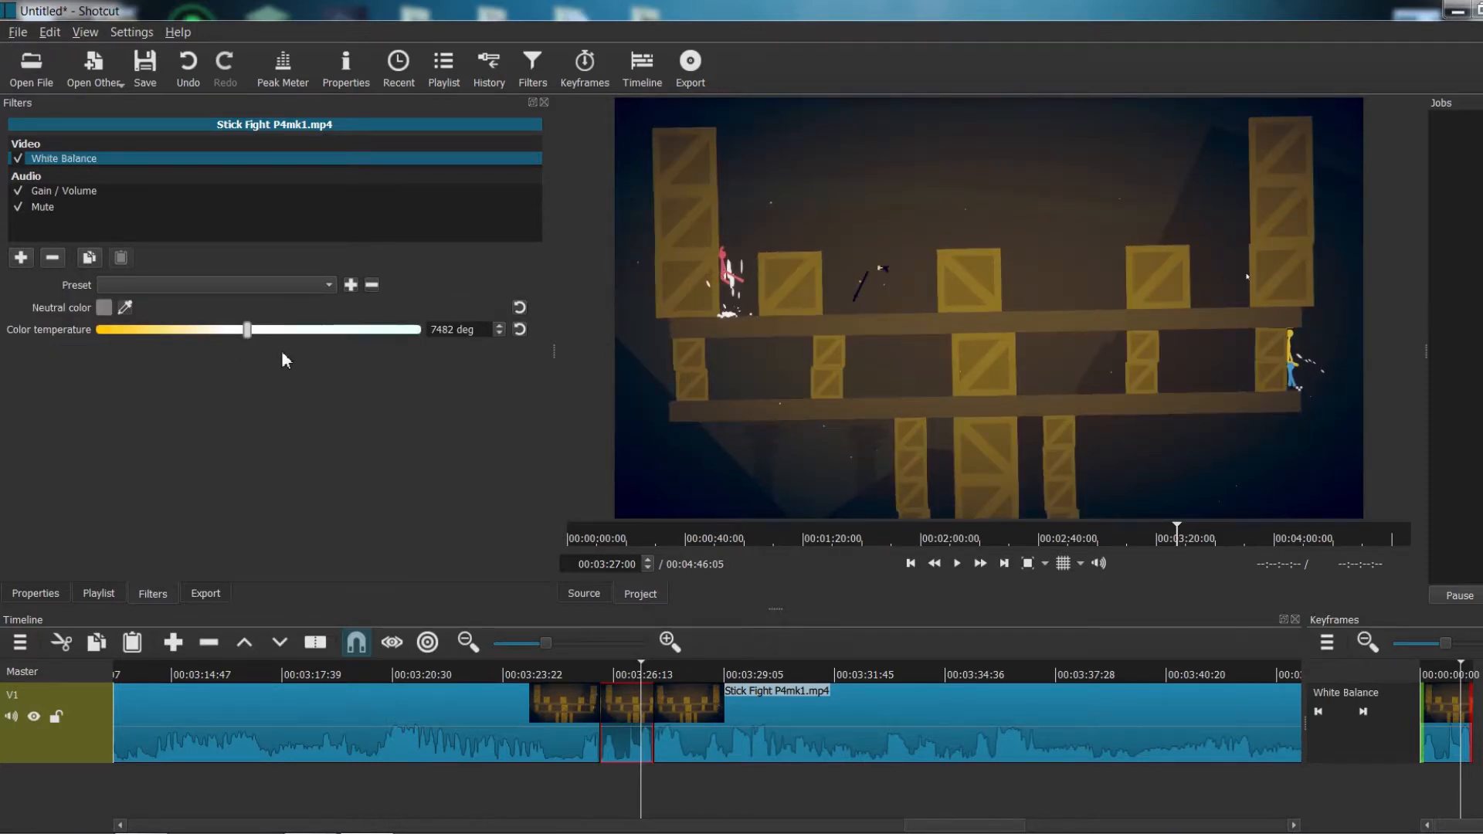
left_click_drag(246, 330, 501, 338)
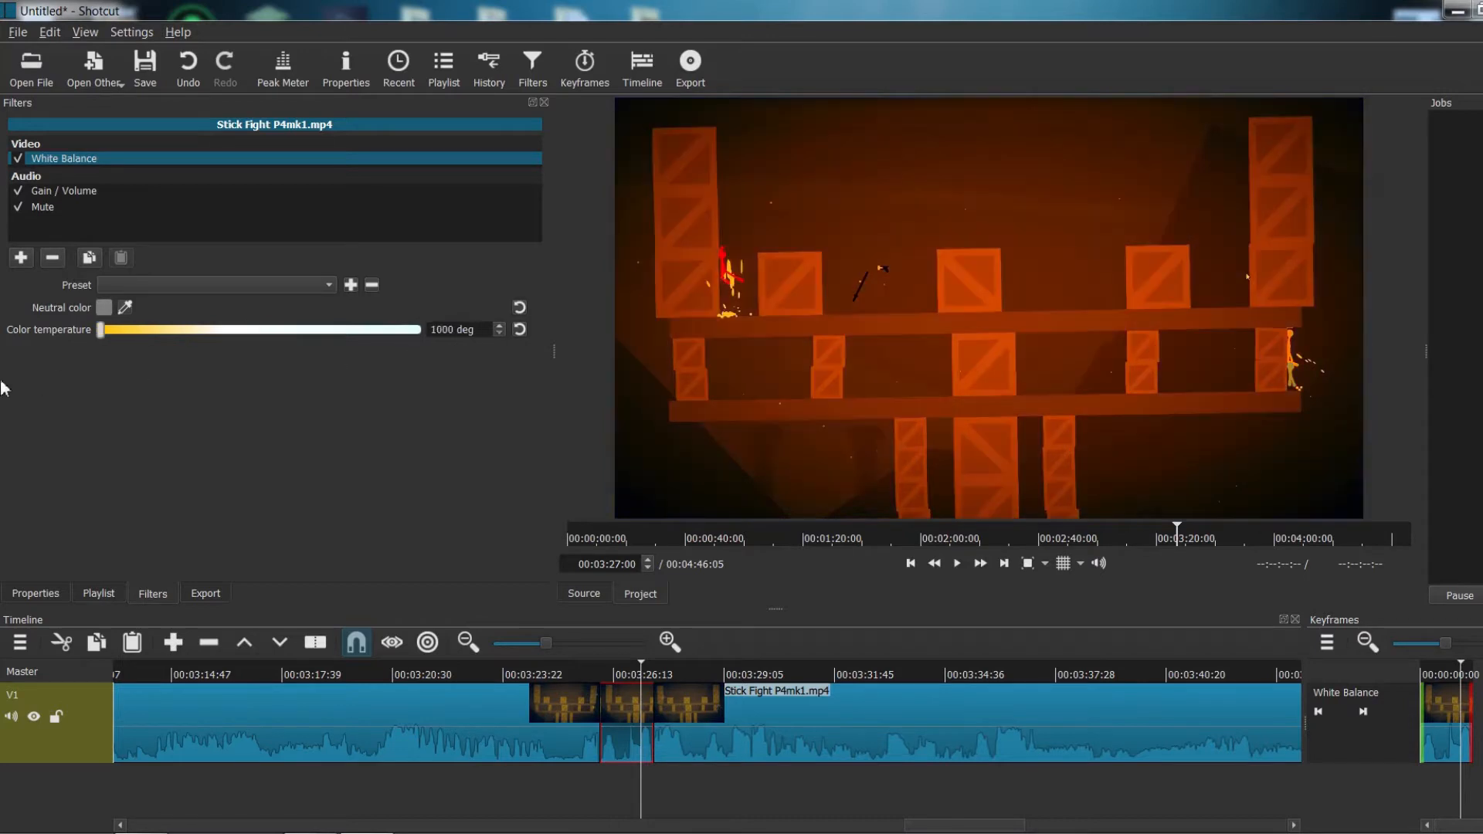
left_click(51, 258)
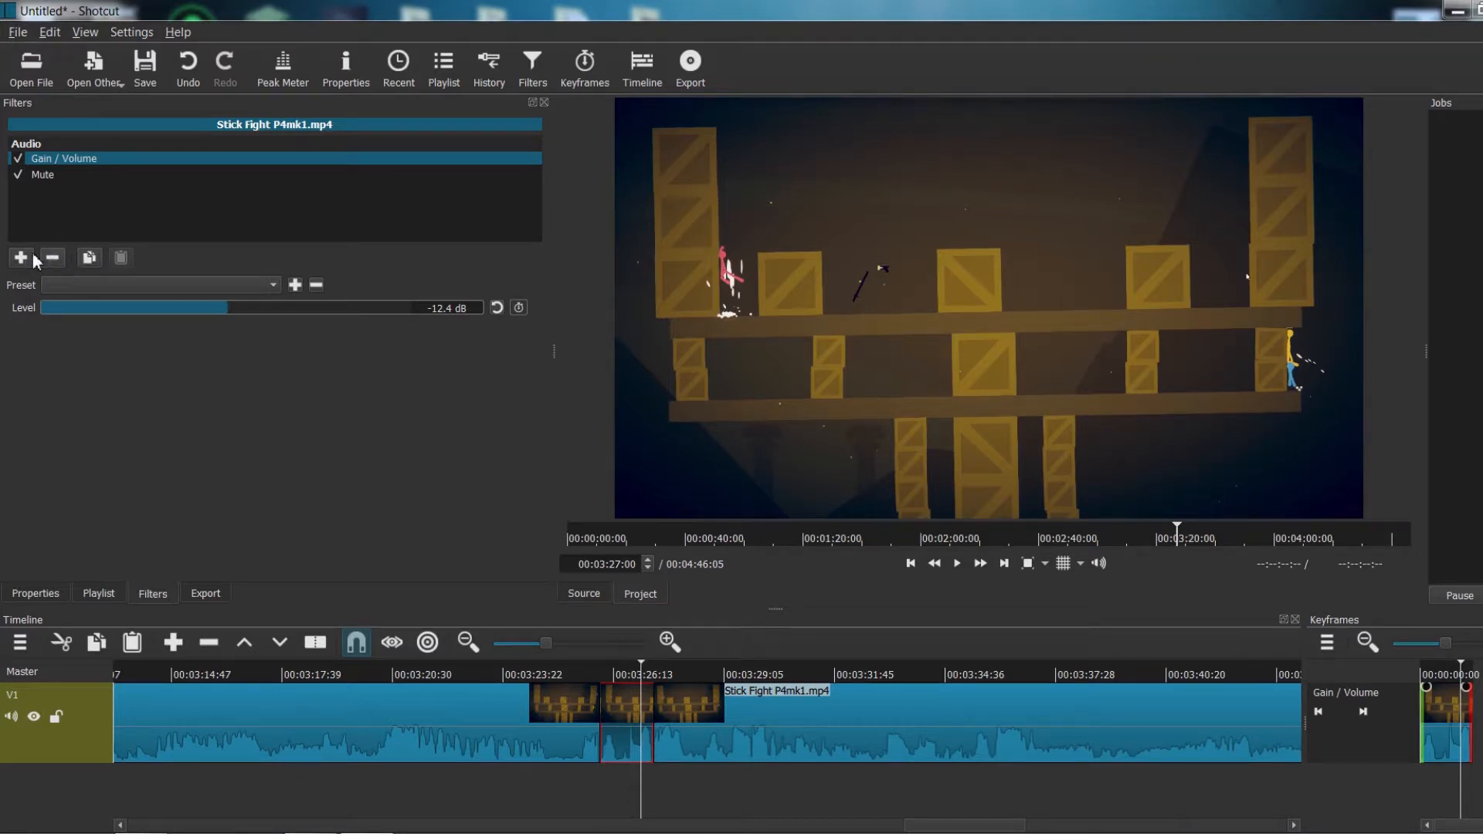
- Try adding another Gain / Volume audio filter to the clip, remove it, and show the existing Gain / Volume settings
left_click(23, 258)
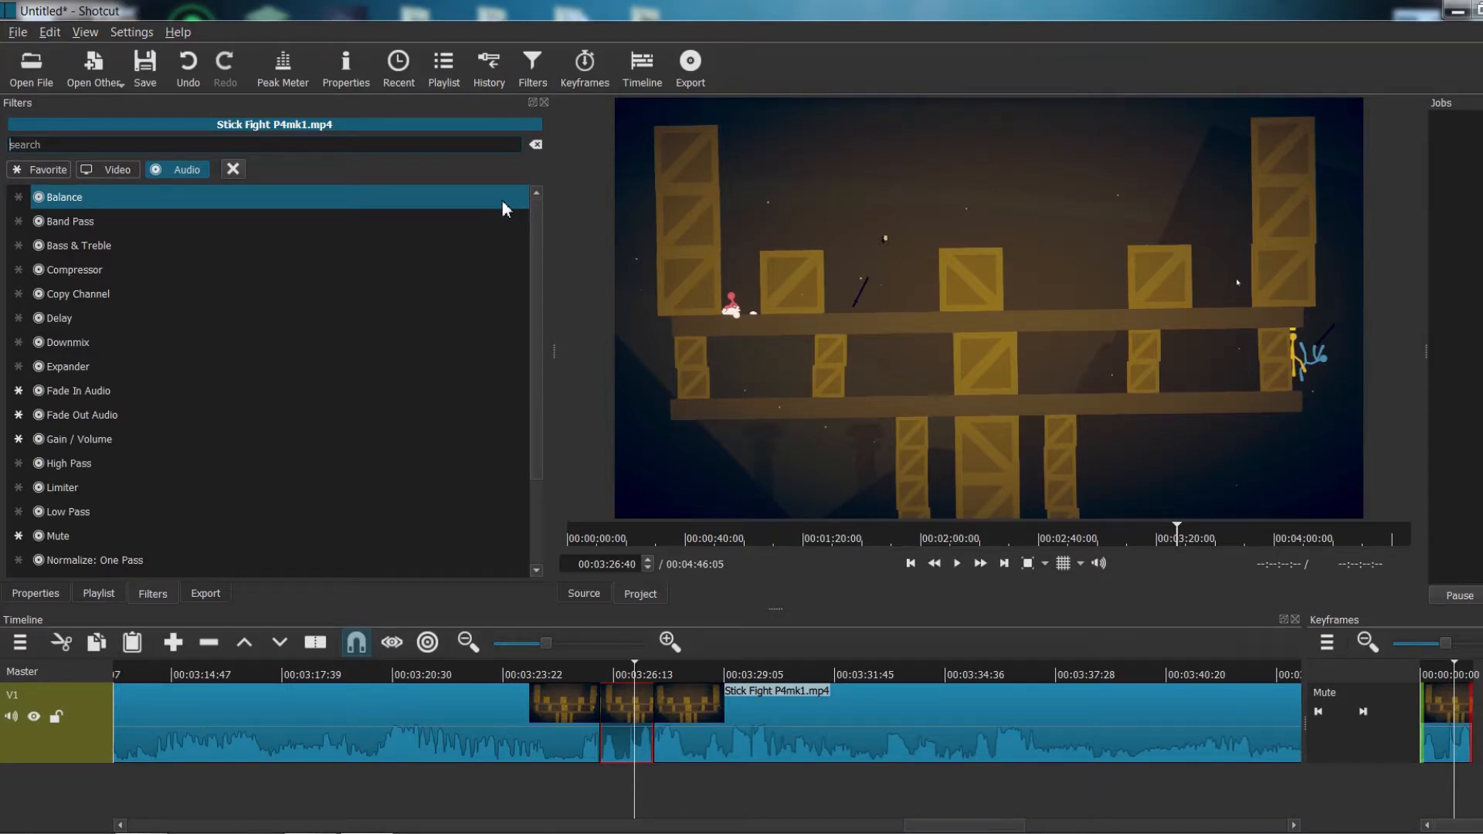
scroll(309, 325, "down", 1)
left_click(282, 343)
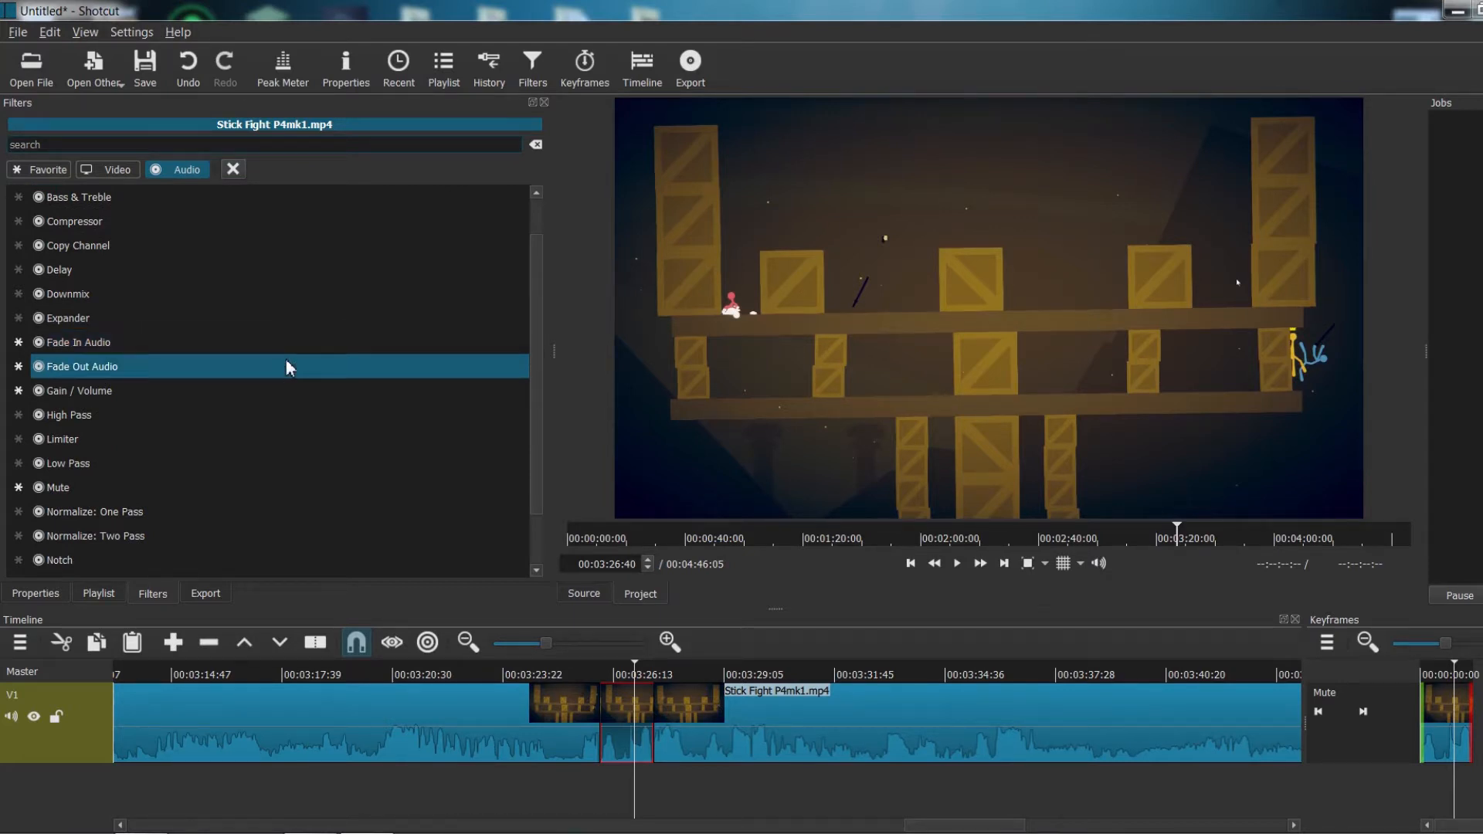
left_click(315, 390)
left_click(52, 257)
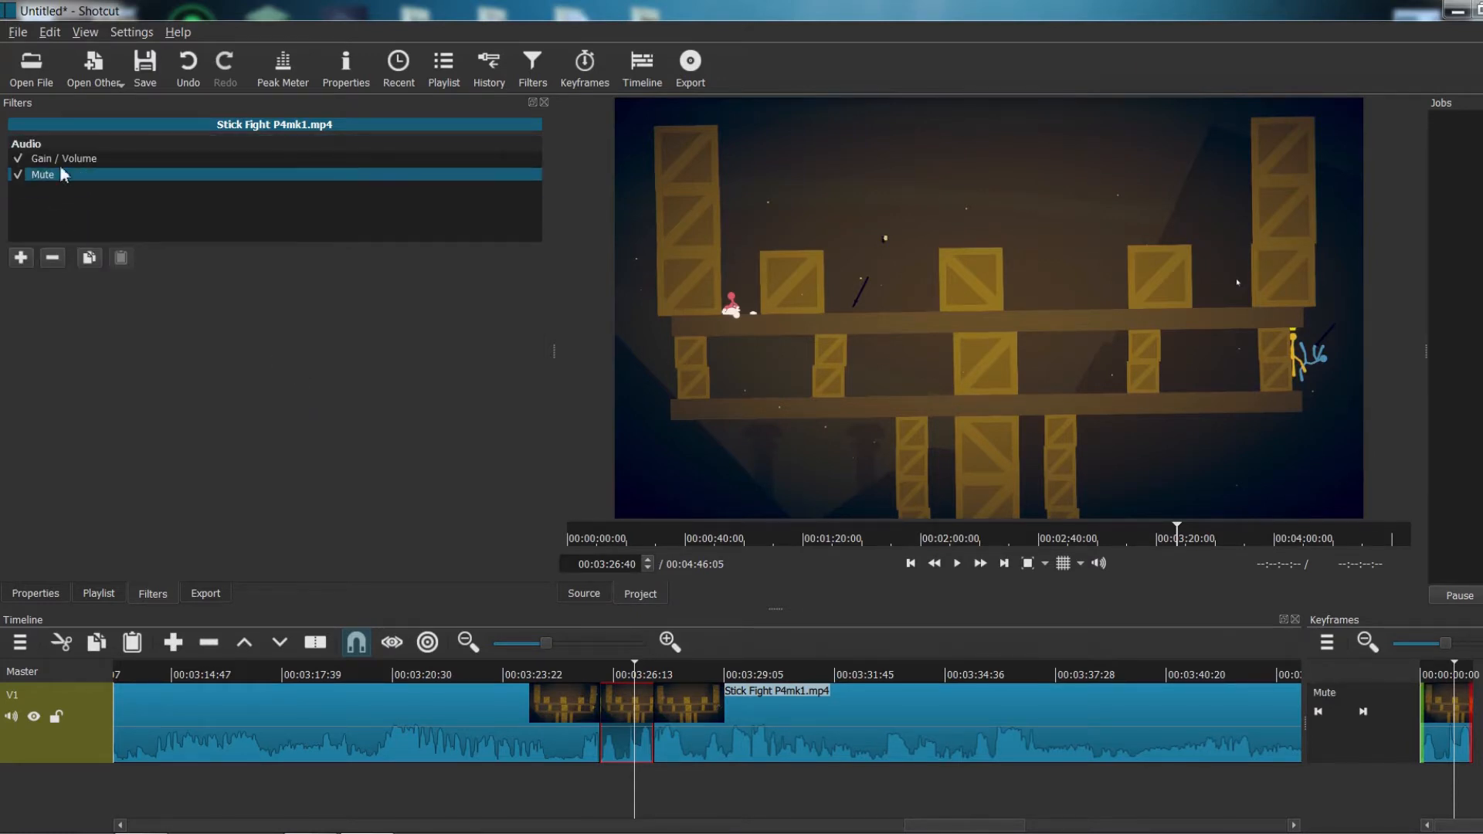
left_click(85, 159)
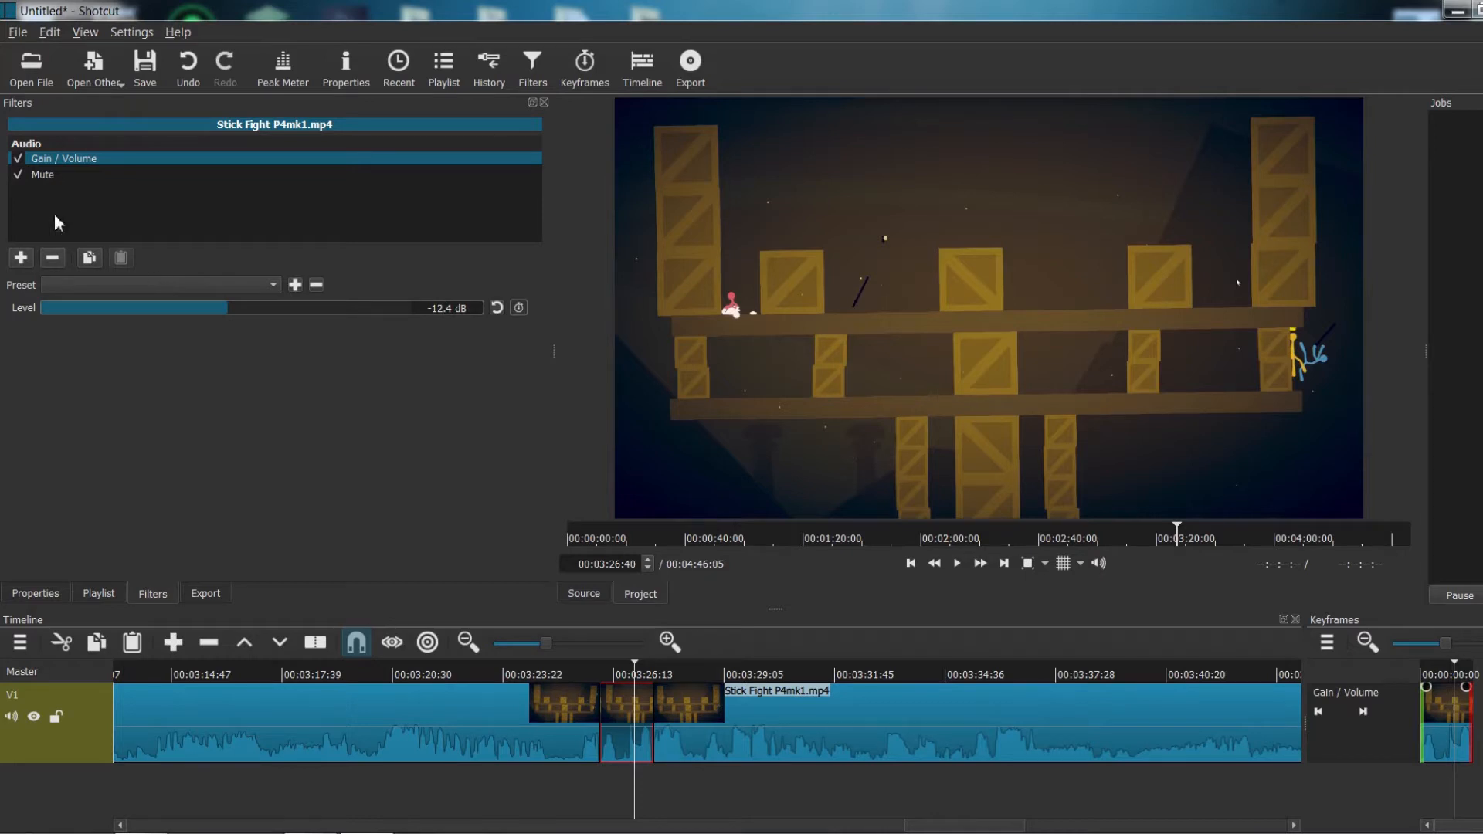
- Look through the remaining audio filters available for the clip, from Mute down to Reverb
left_click(21, 257)
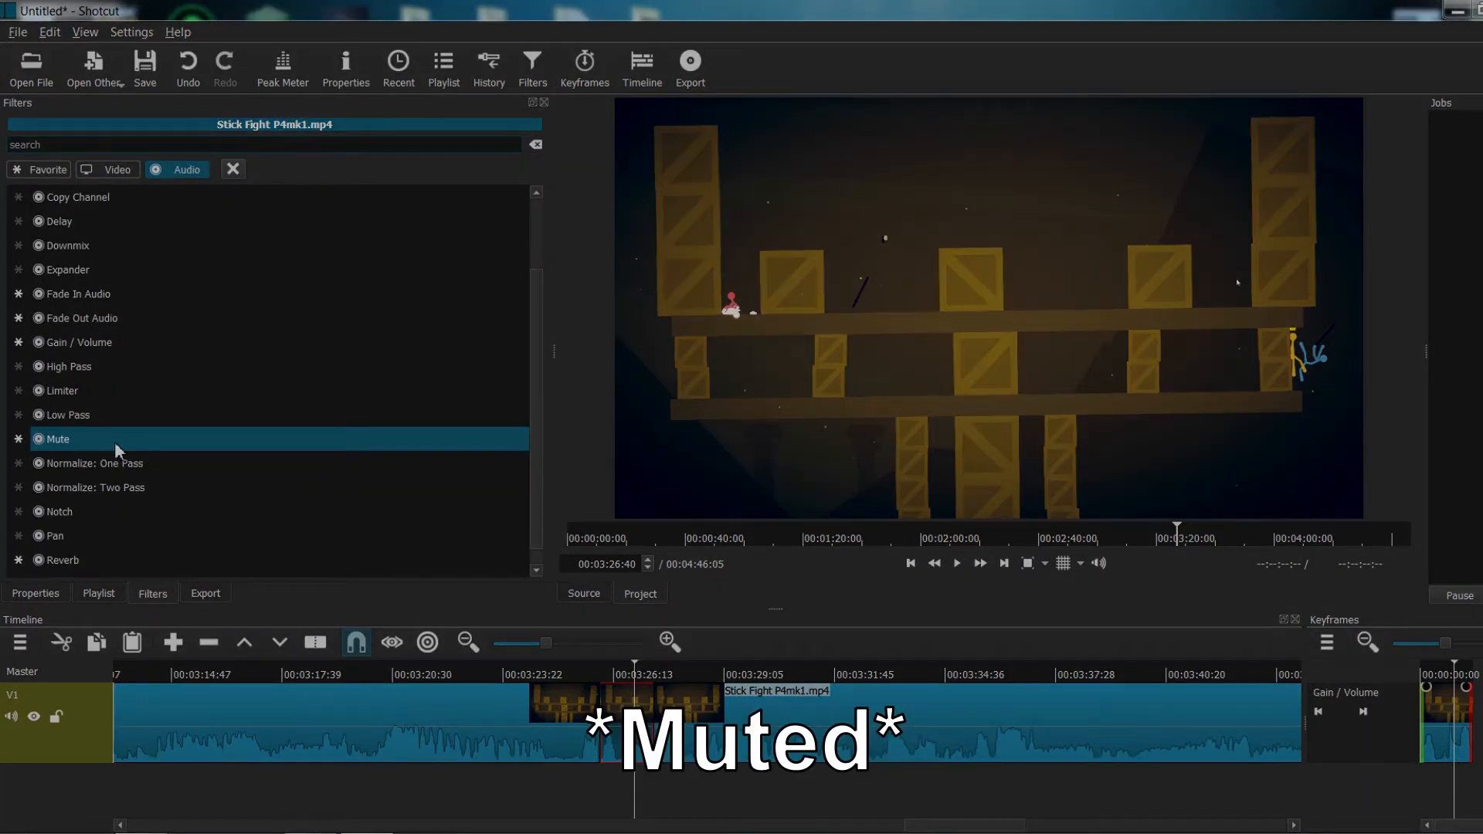
scroll(188, 533, "down", 1)
left_click(192, 543)
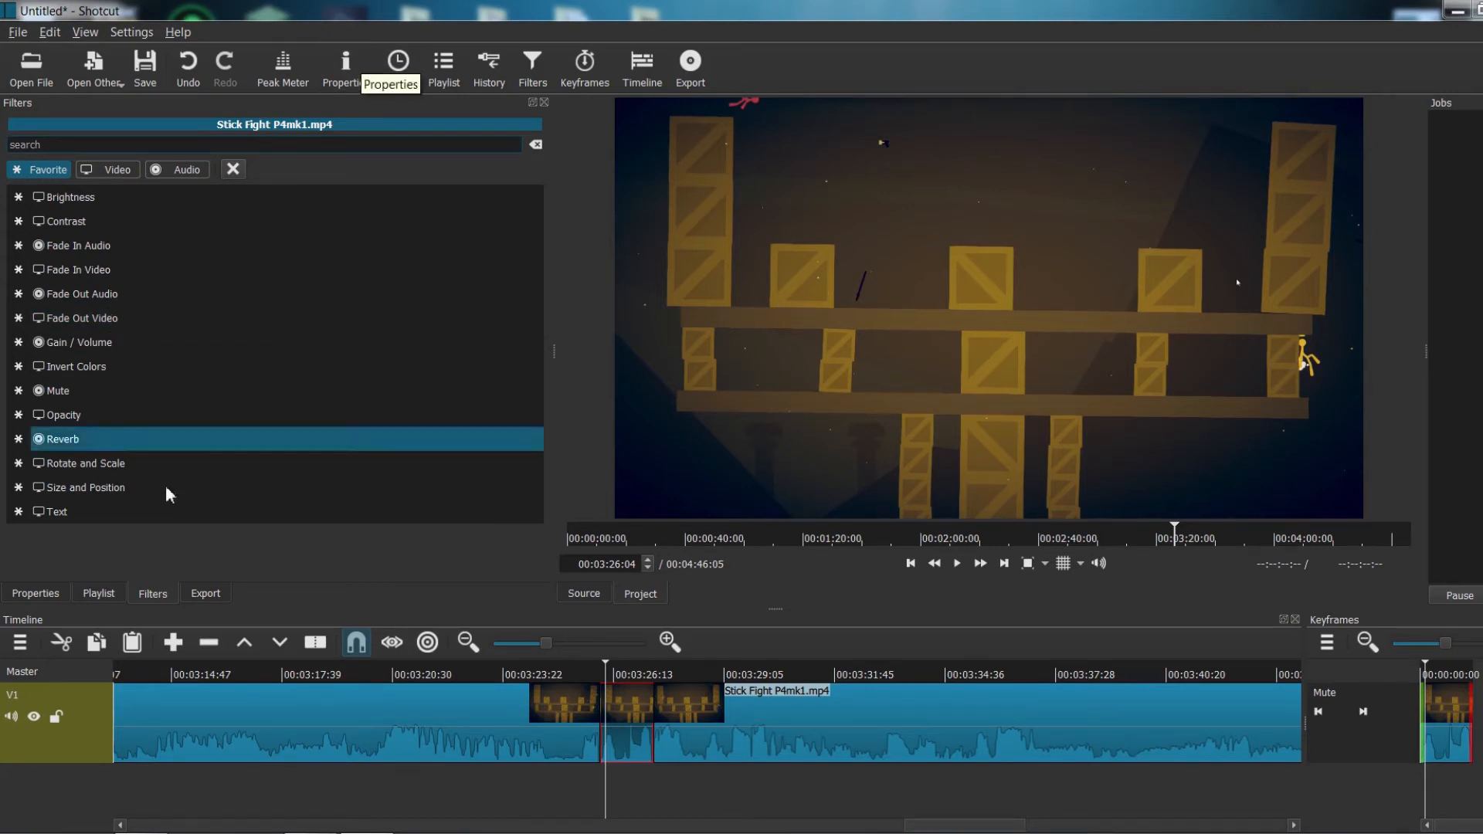
- Try the clip at speed 2 with a short preview, undo the speed change, and return to its filters
left_click(34, 595)
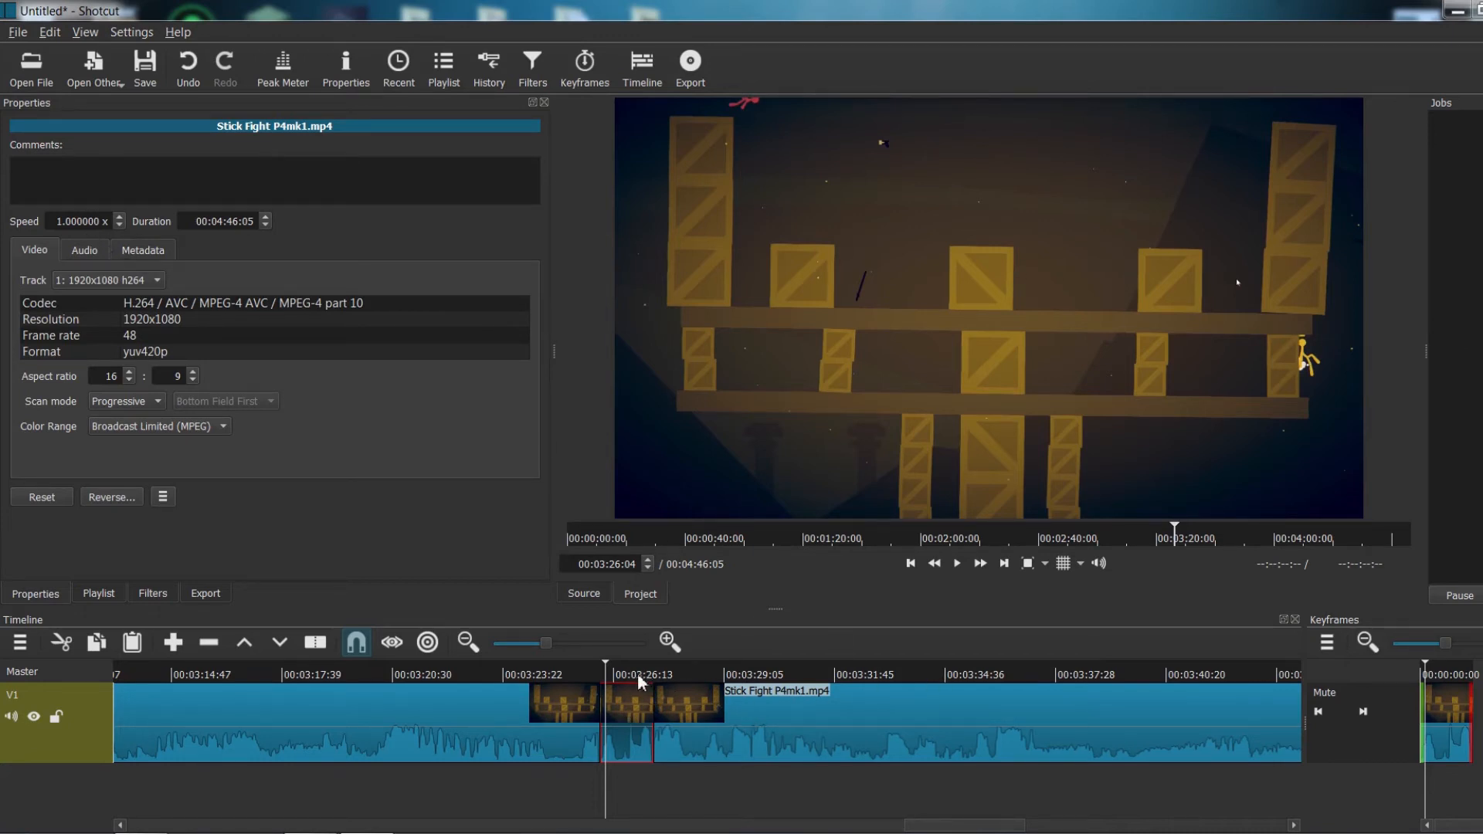
double_click(59, 222)
type("2")
key("Return")
left_click(603, 675)
left_click(957, 564)
key("ctrl+z")
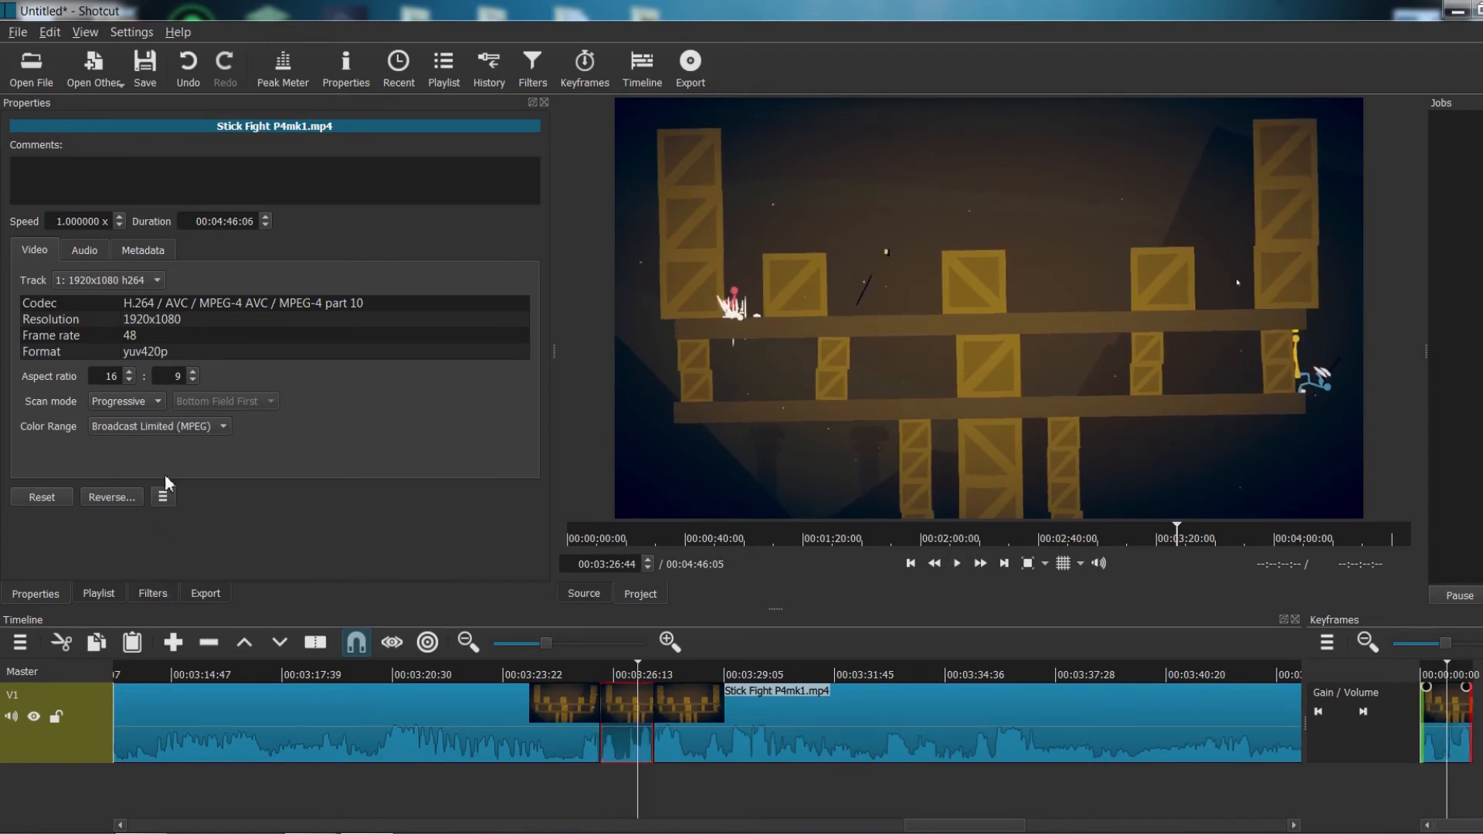
left_click(152, 593)
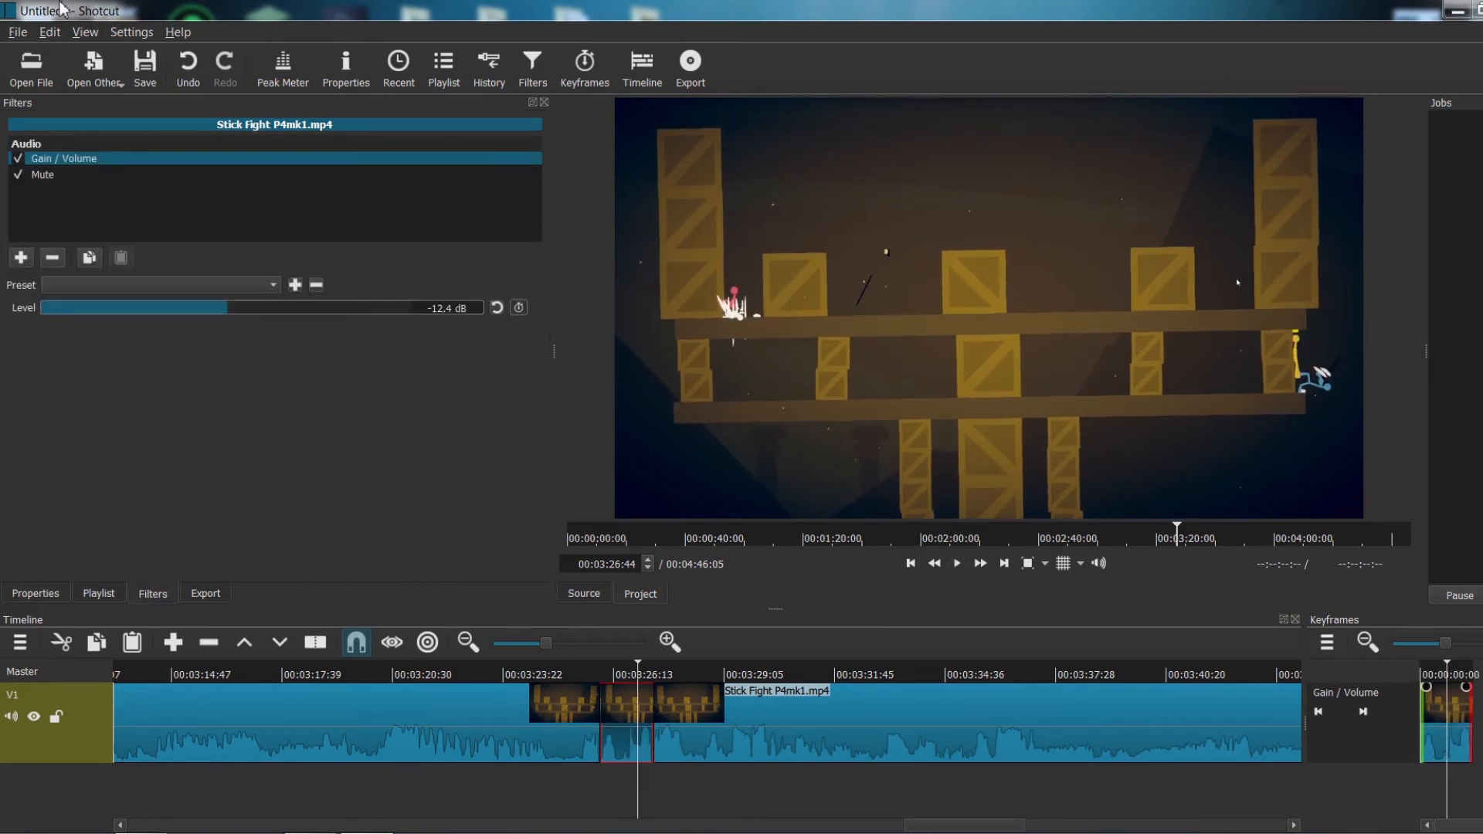